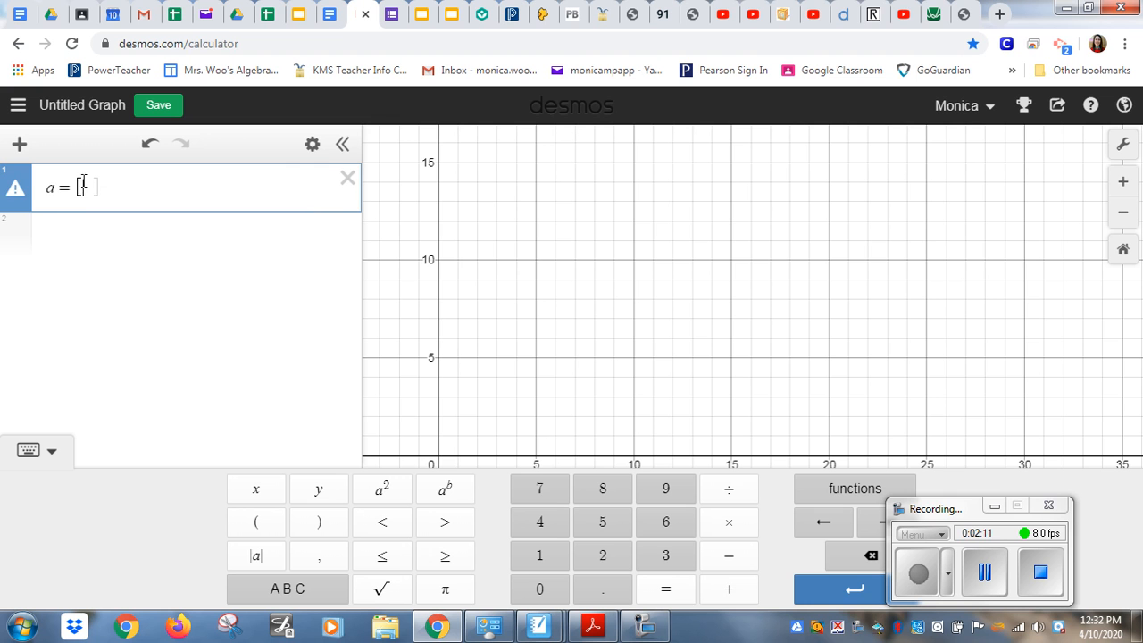
# Paste the copied data values 13,23,17,32,23,18,26,33,17,22,15,18,19,17,10,15,24,28,33,13 into list a
pyautogui.hotkey('ctrl', 'v')
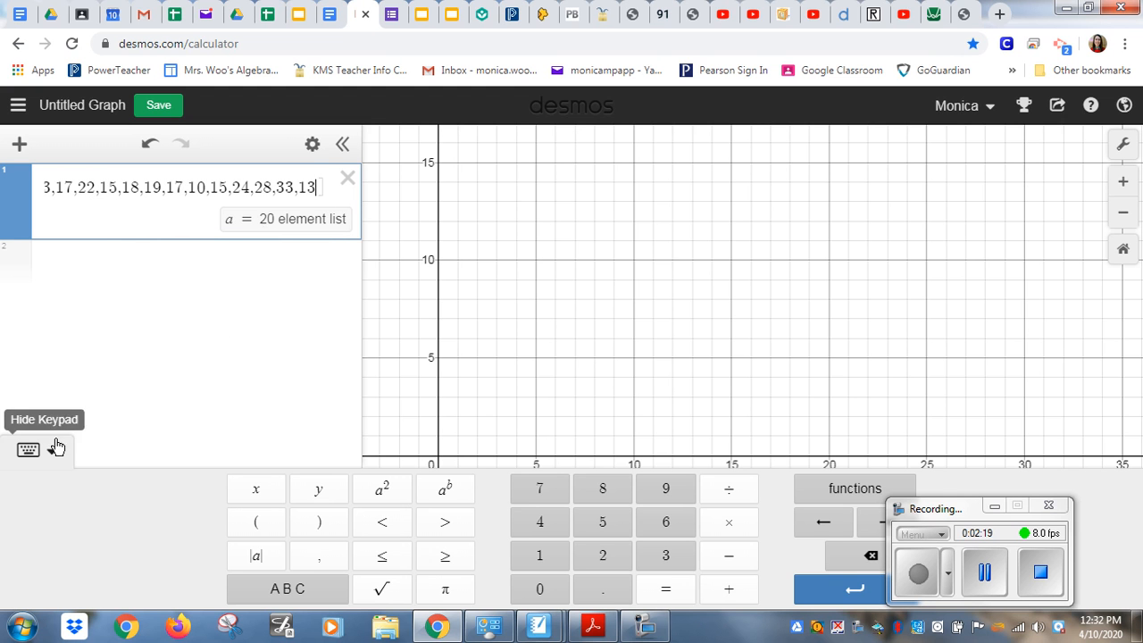
pyautogui.click(997, 507)
pyautogui.click(884, 494)
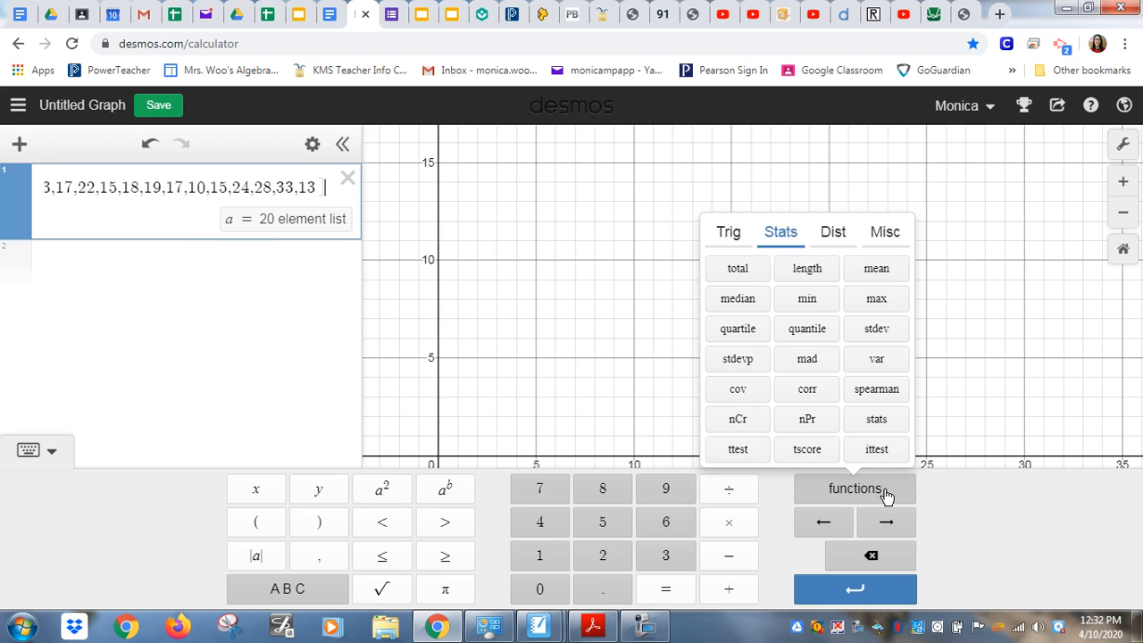
pyautogui.click(837, 231)
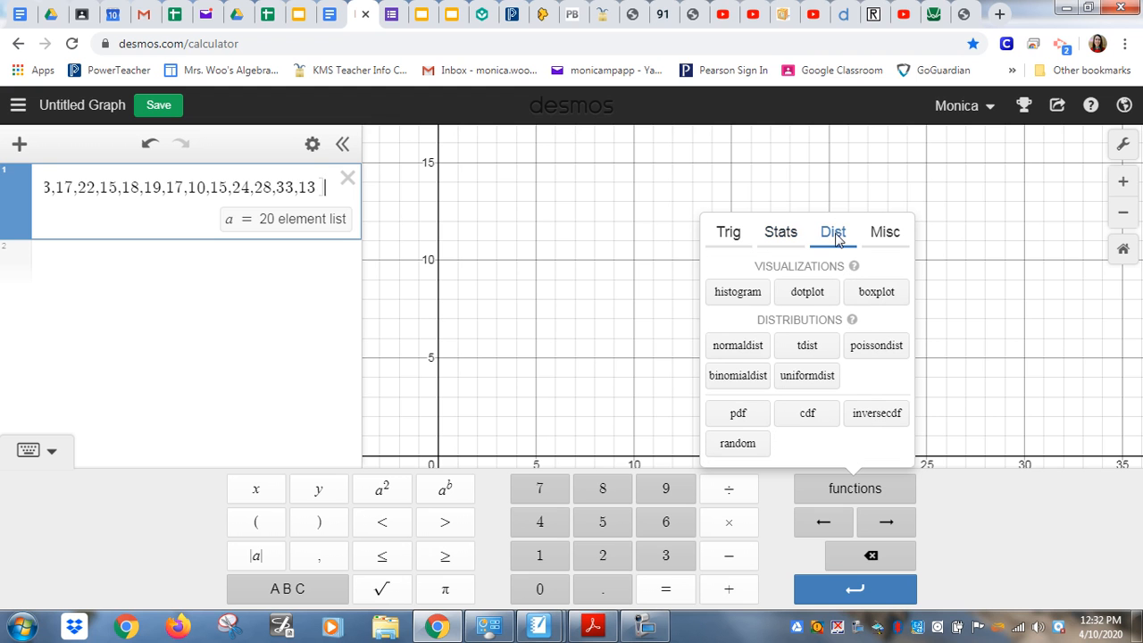
pyautogui.click(807, 292)
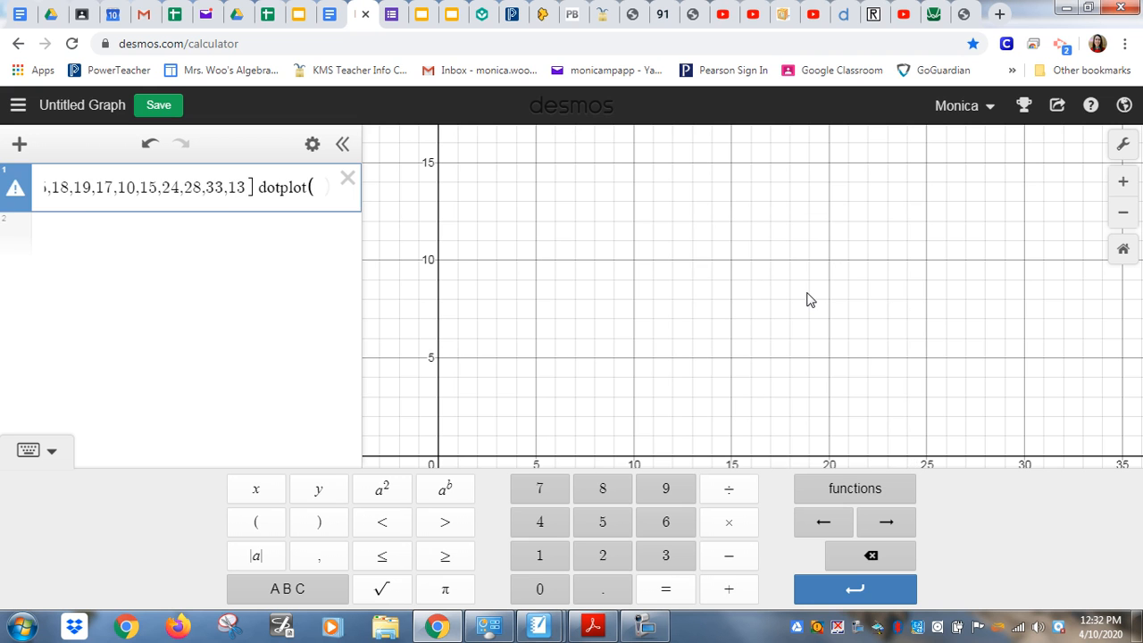
pyautogui.press('BackSpace')
pyautogui.press('BackSpace')
pyautogui.press('BackSpace')
pyautogui.press('BackSpace')
pyautogui.press('BackSpace')
pyautogui.press('BackSpace')
pyautogui.press('BackSpace')
pyautogui.press('BackSpace')
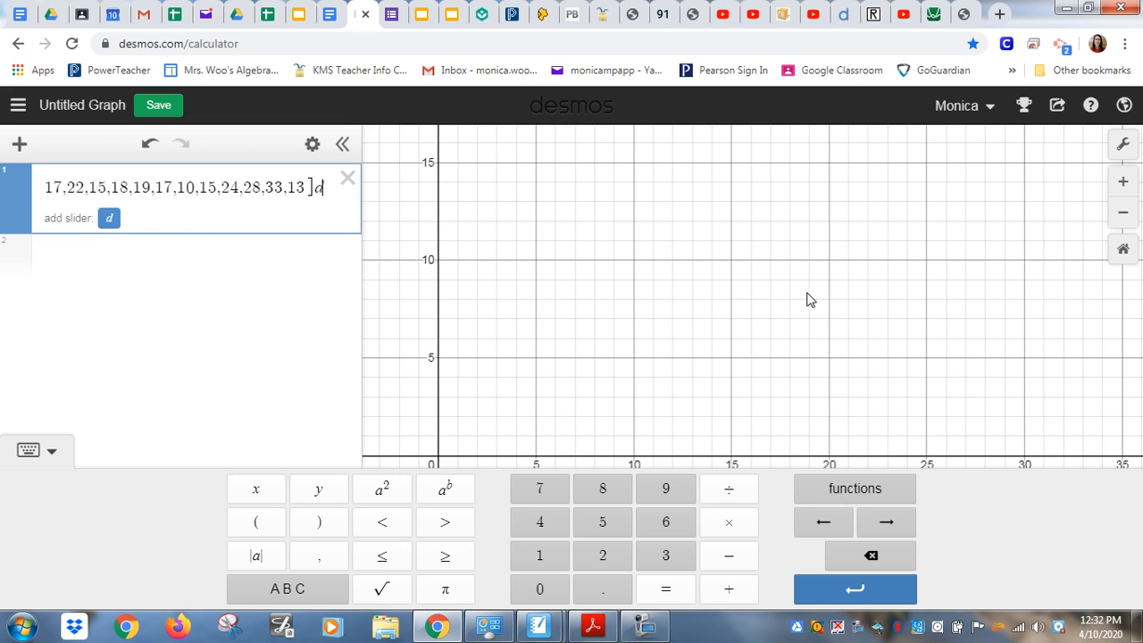
# Add dotplot(a) as a second expression and zoom the graph to fit the dot plot
pyautogui.click(99, 258)
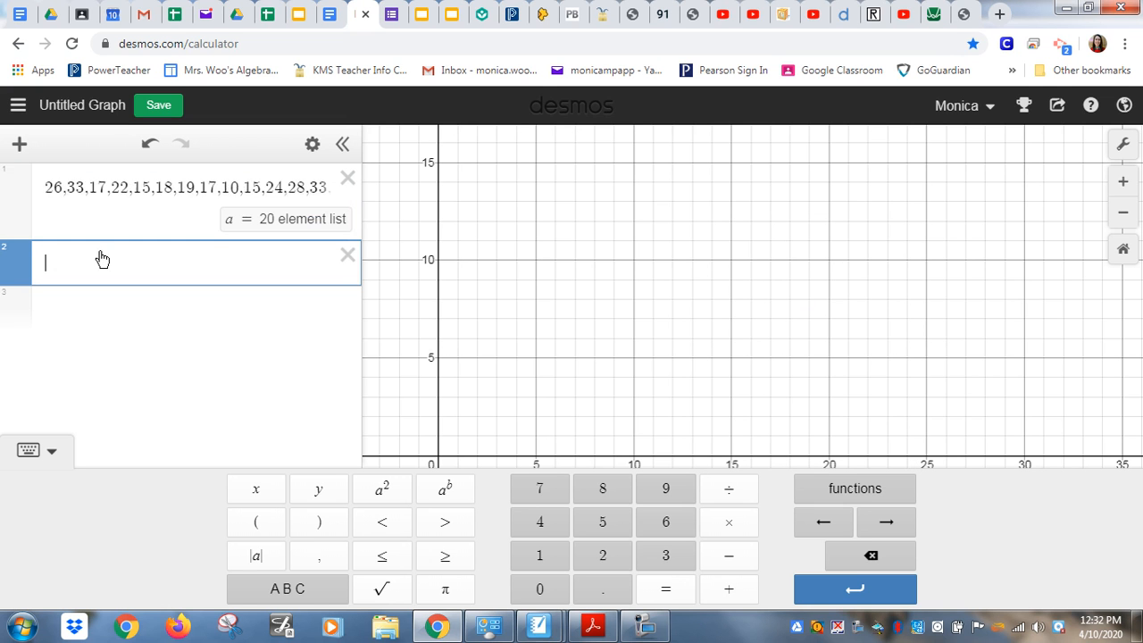
pyautogui.click(848, 507)
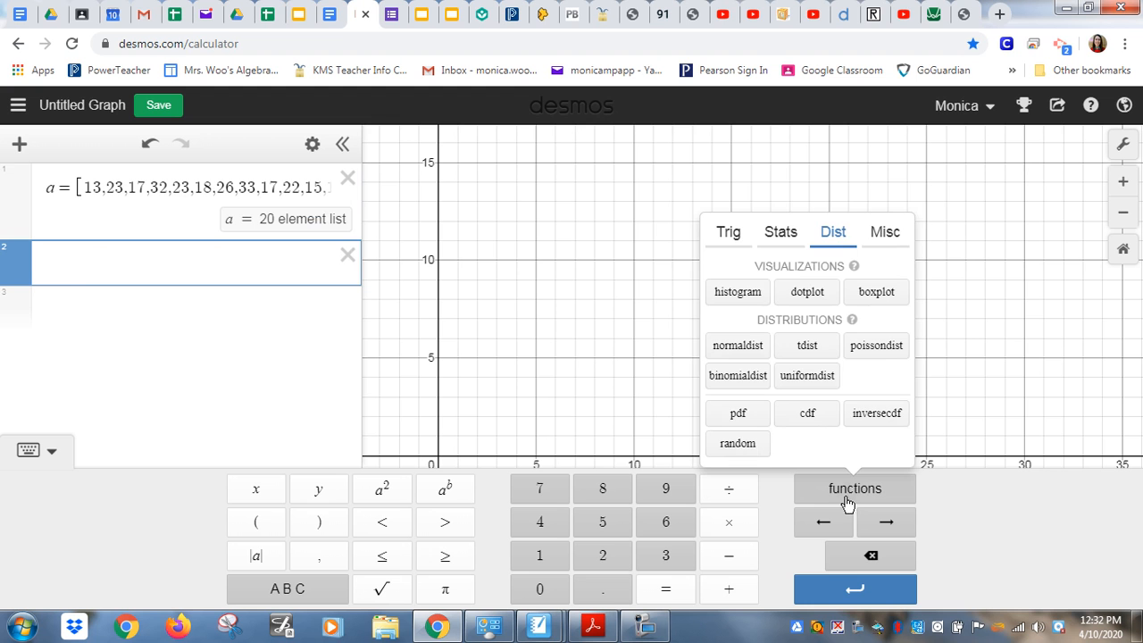
pyautogui.click(802, 294)
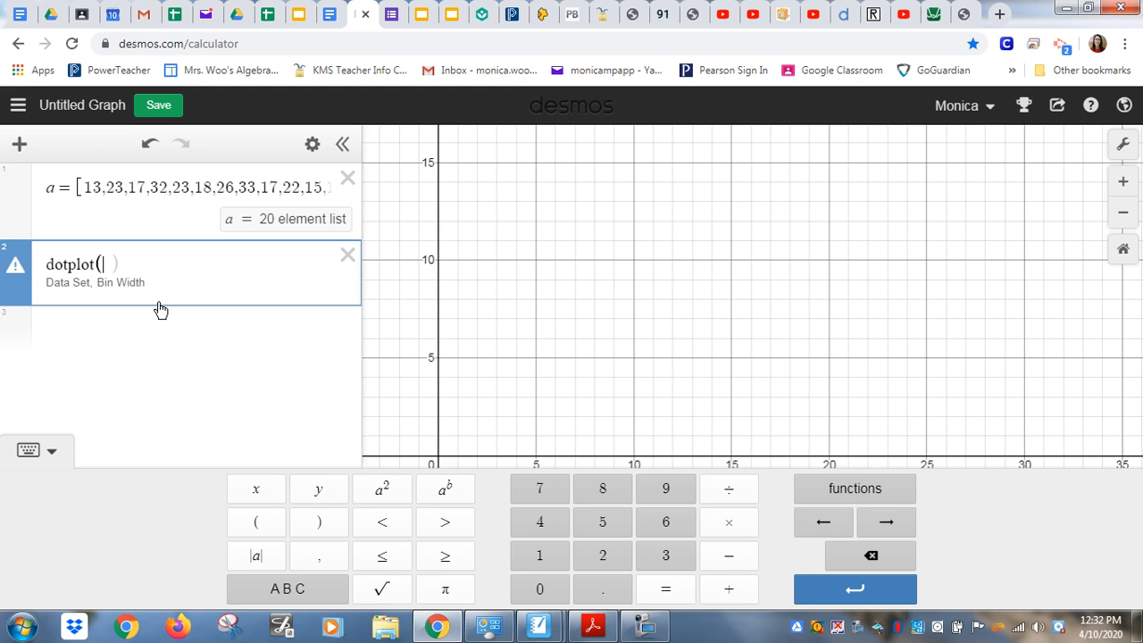
pyautogui.write('a')
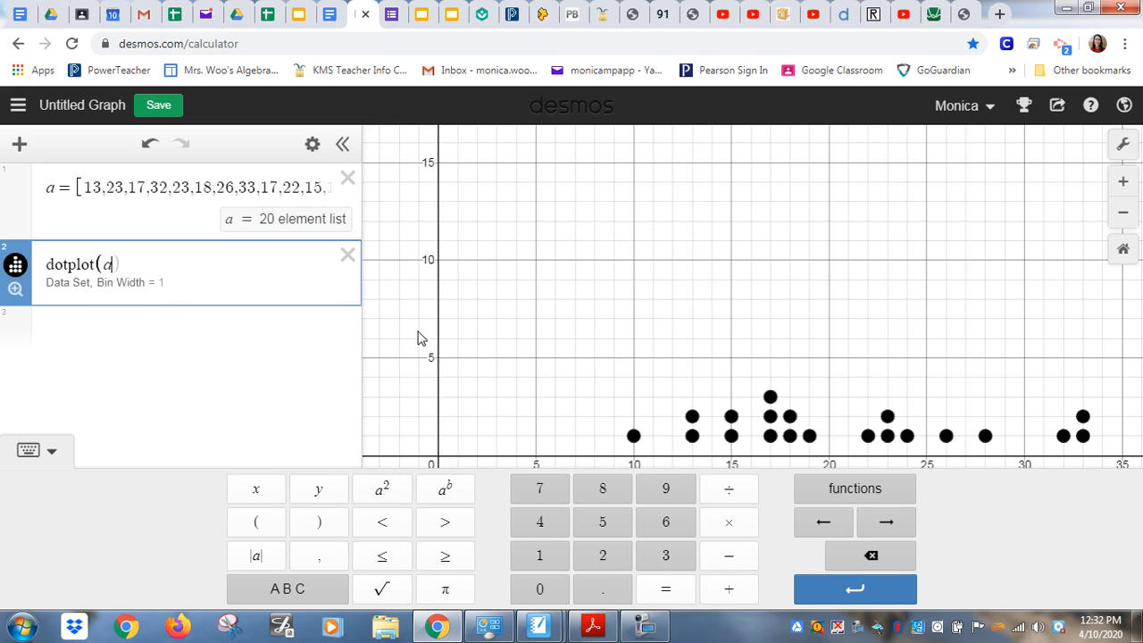
pyautogui.click(15, 291)
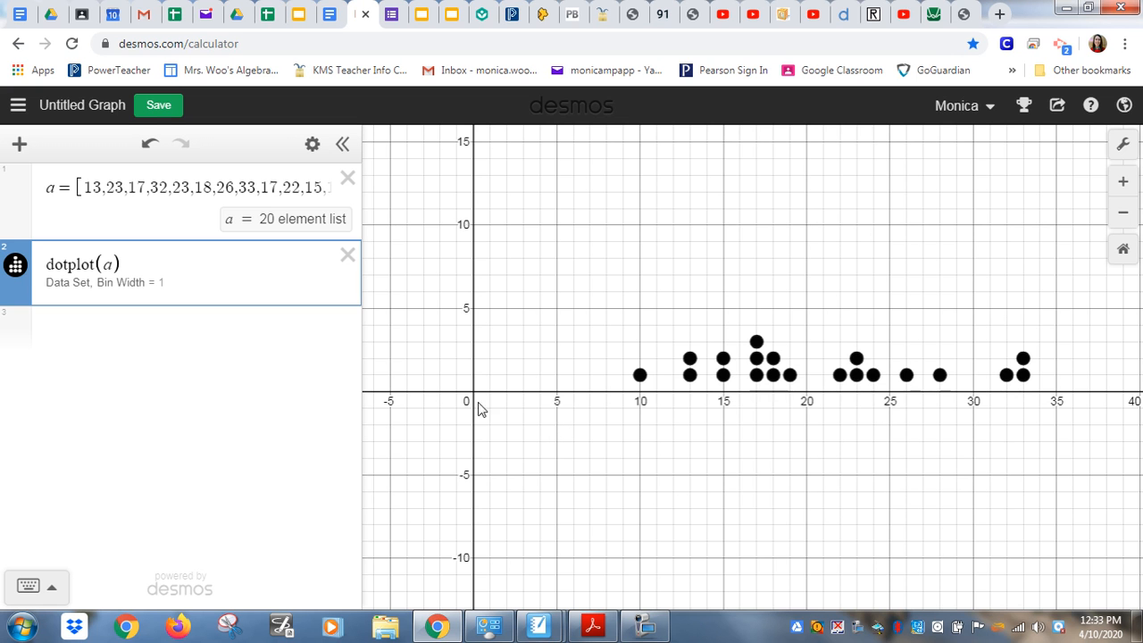
# Open the dot plot's style options and try orange, red, blue and green, settling on blue dots
pyautogui.click(311, 146)
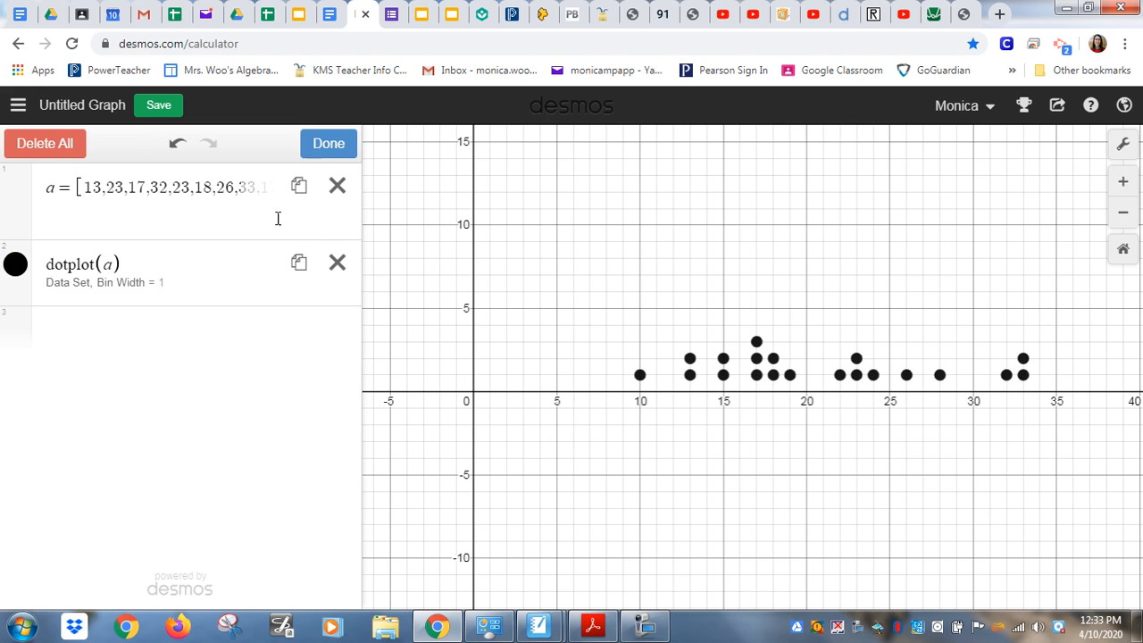
pyautogui.click(16, 266)
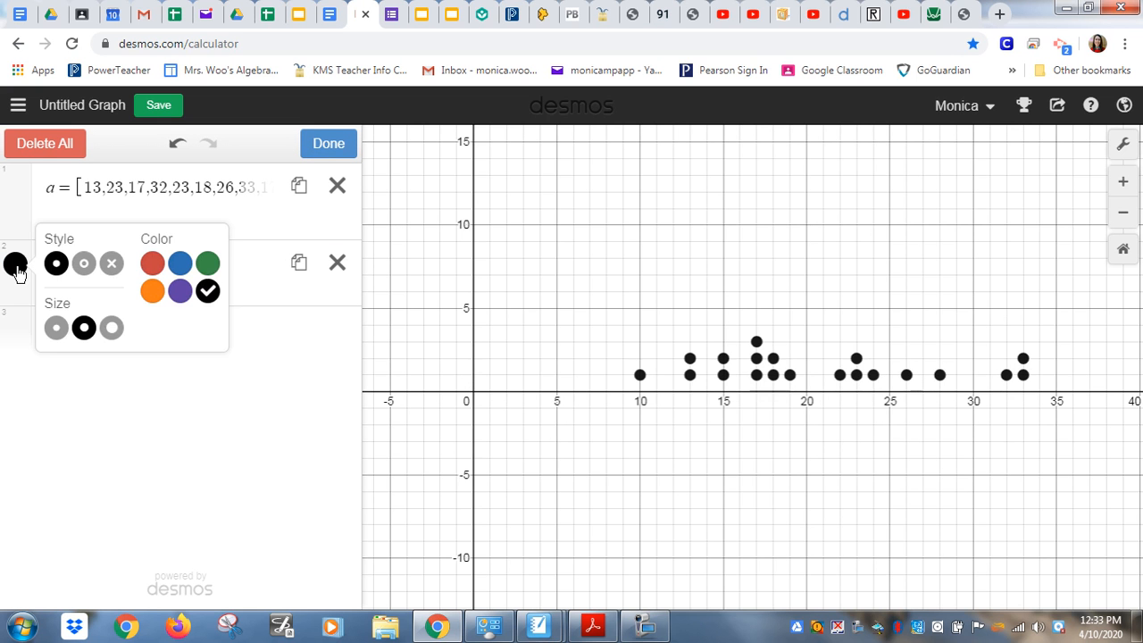
pyautogui.click(153, 292)
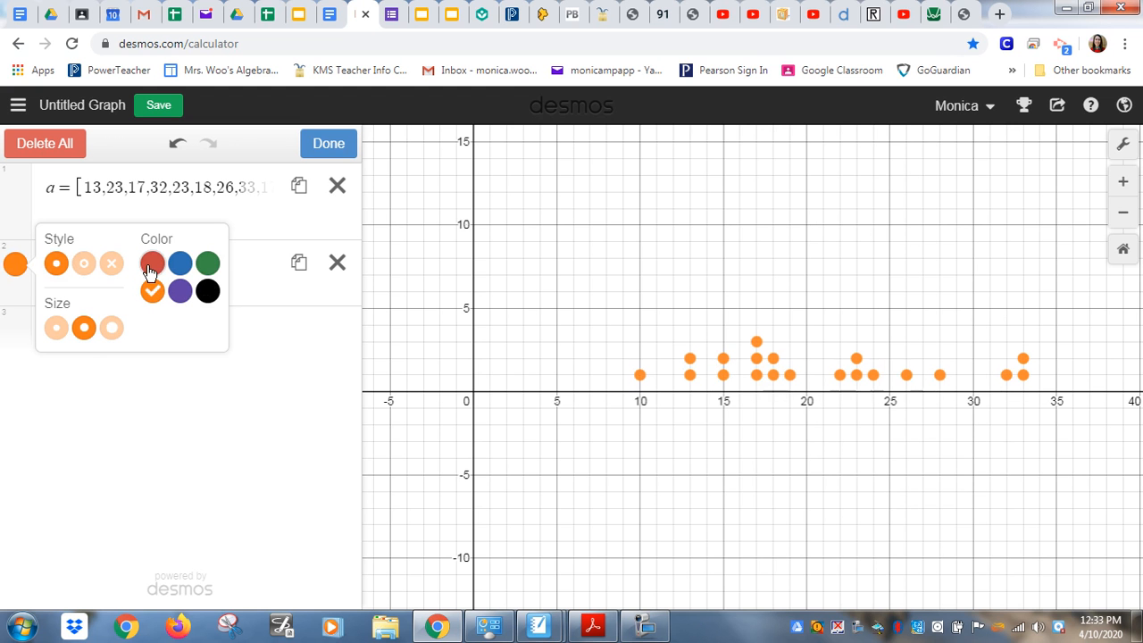
pyautogui.click(150, 268)
pyautogui.click(179, 266)
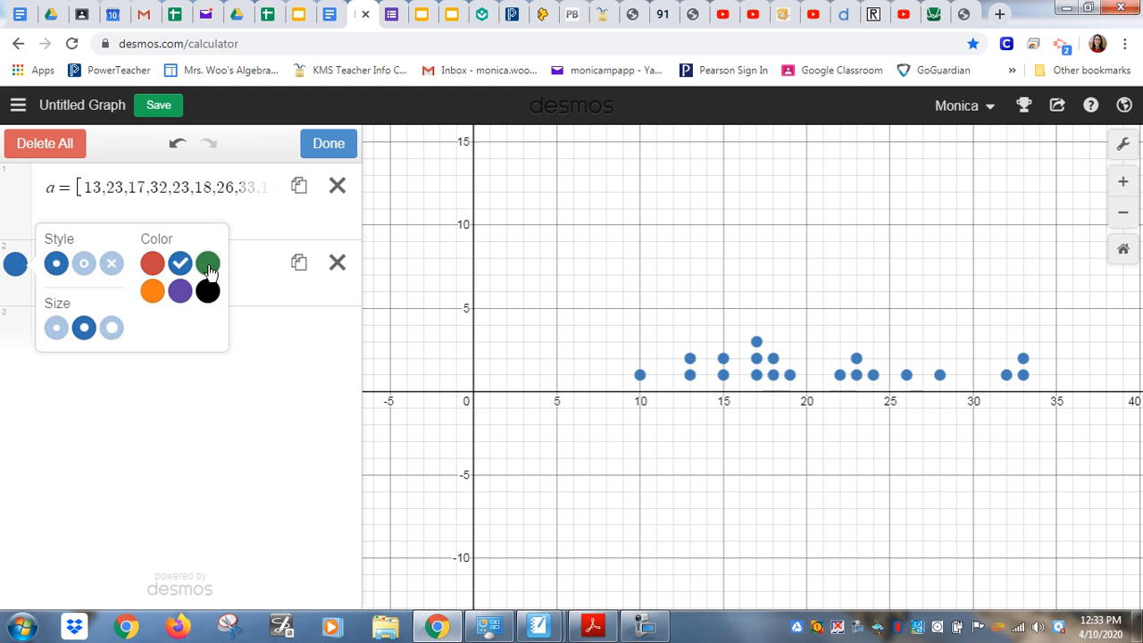
pyautogui.click(208, 268)
pyautogui.click(180, 263)
# Try open-circle and cross markers for the dot plot in different sizes
pyautogui.click(85, 264)
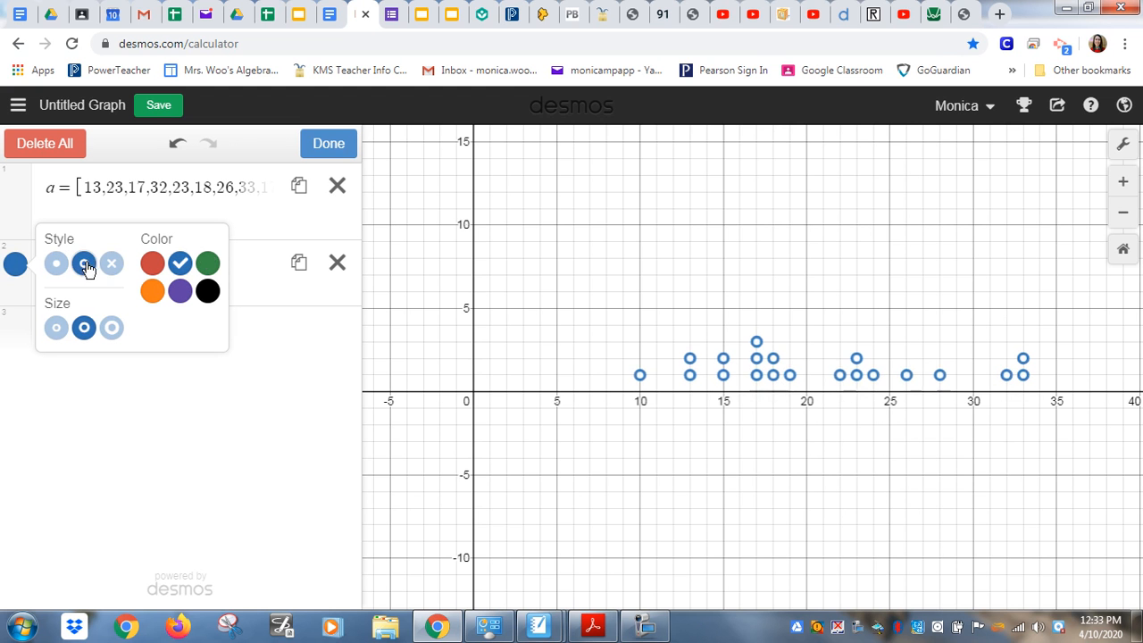
pyautogui.click(110, 266)
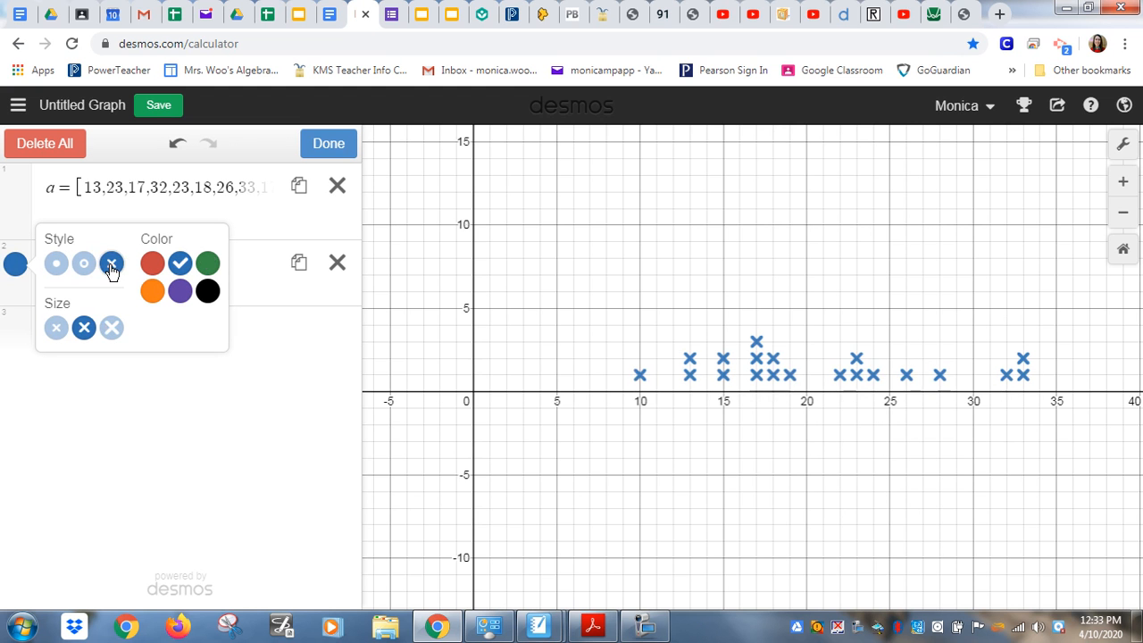
pyautogui.click(112, 328)
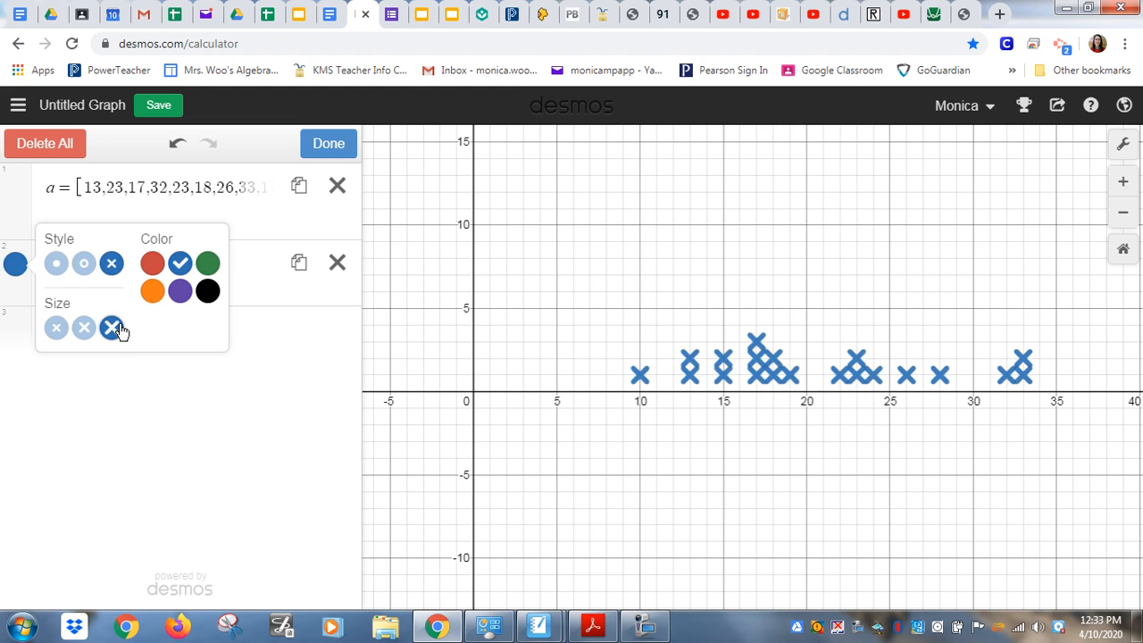
pyautogui.click(58, 328)
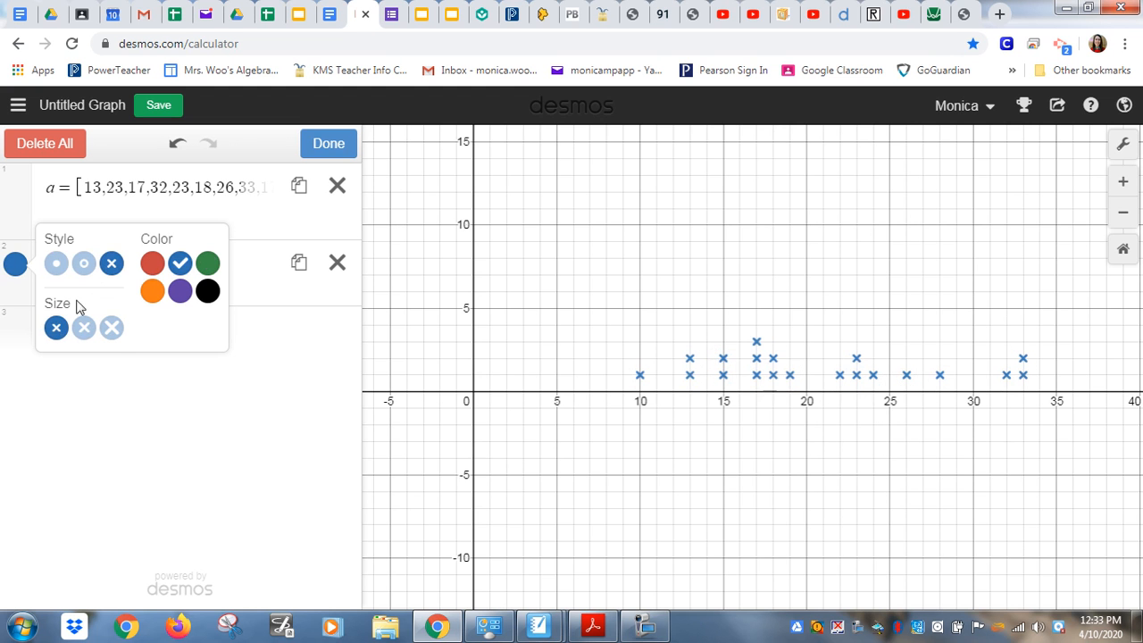
pyautogui.click(84, 263)
pyautogui.click(84, 327)
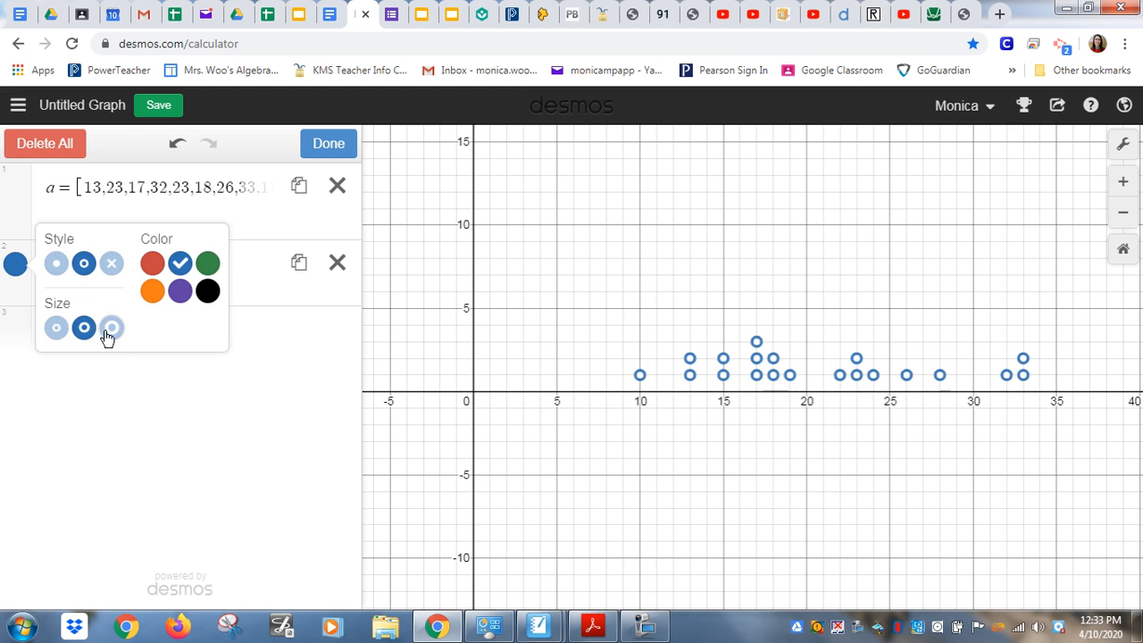
# Format the dot plot with large filled dots in orange and close its style options
pyautogui.click(111, 327)
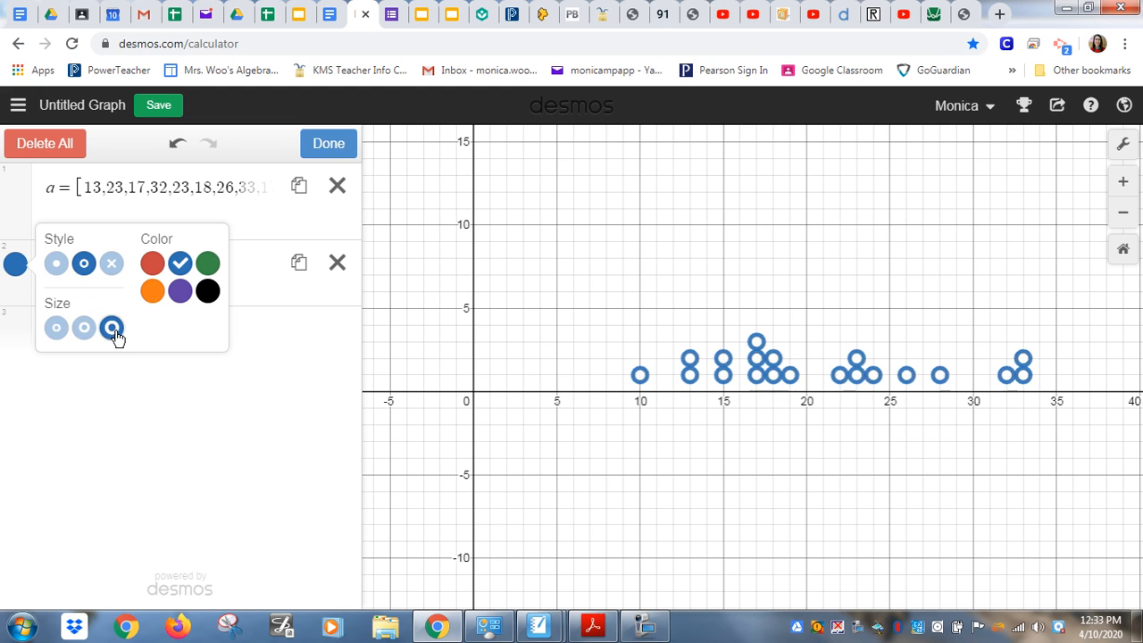
pyautogui.click(56, 264)
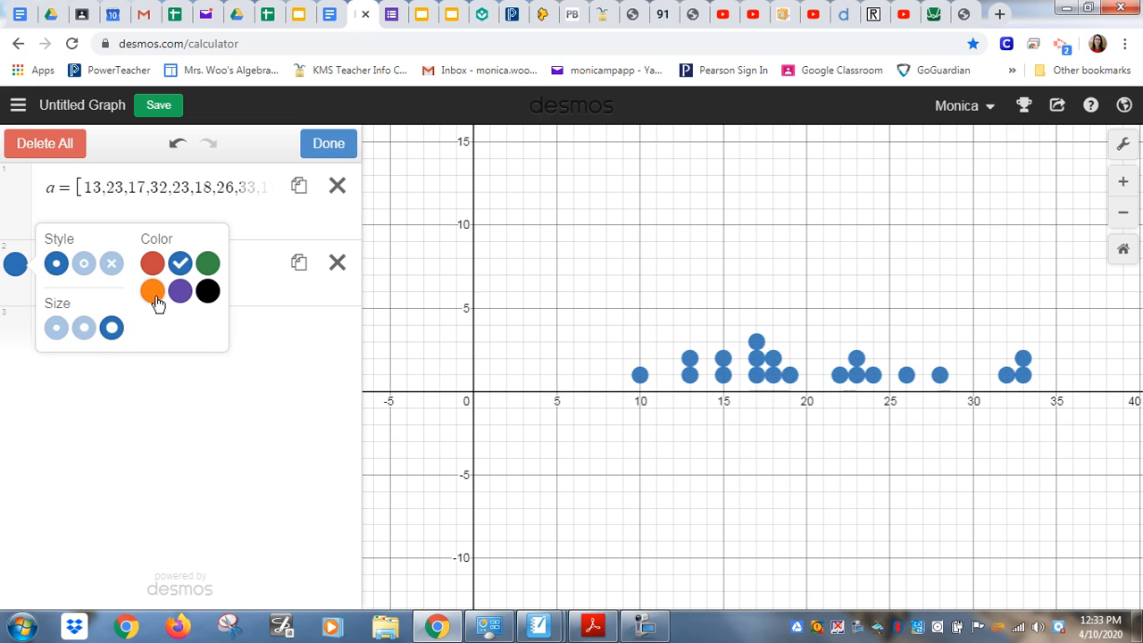
pyautogui.click(153, 291)
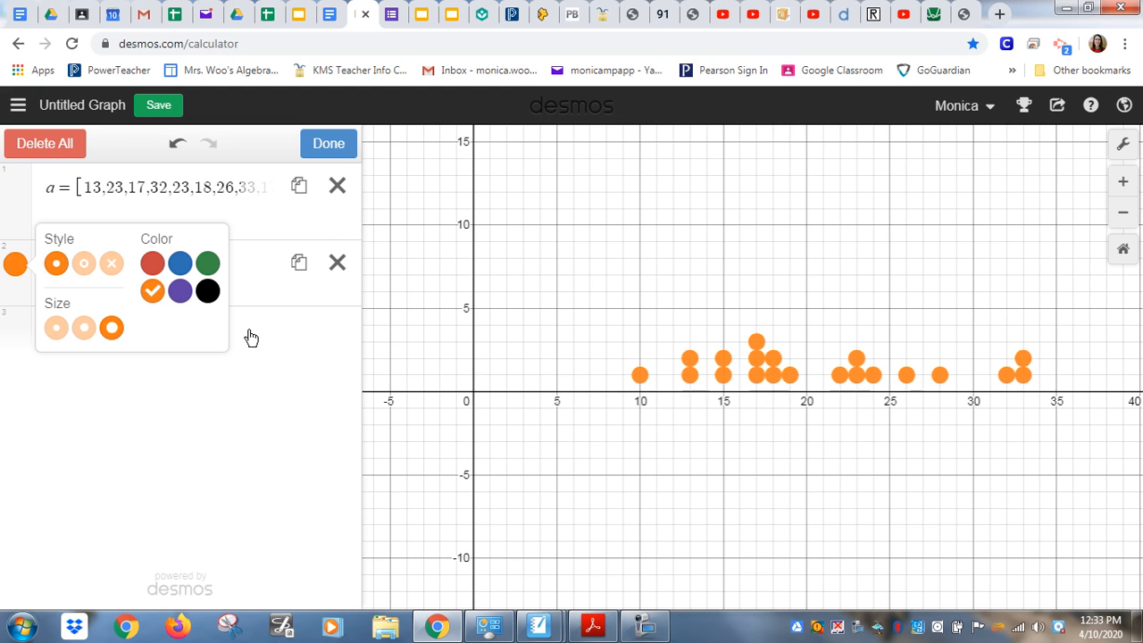
pyautogui.click(251, 337)
# Add histogram(a) as a third expression below the dot plot
pyautogui.click(176, 334)
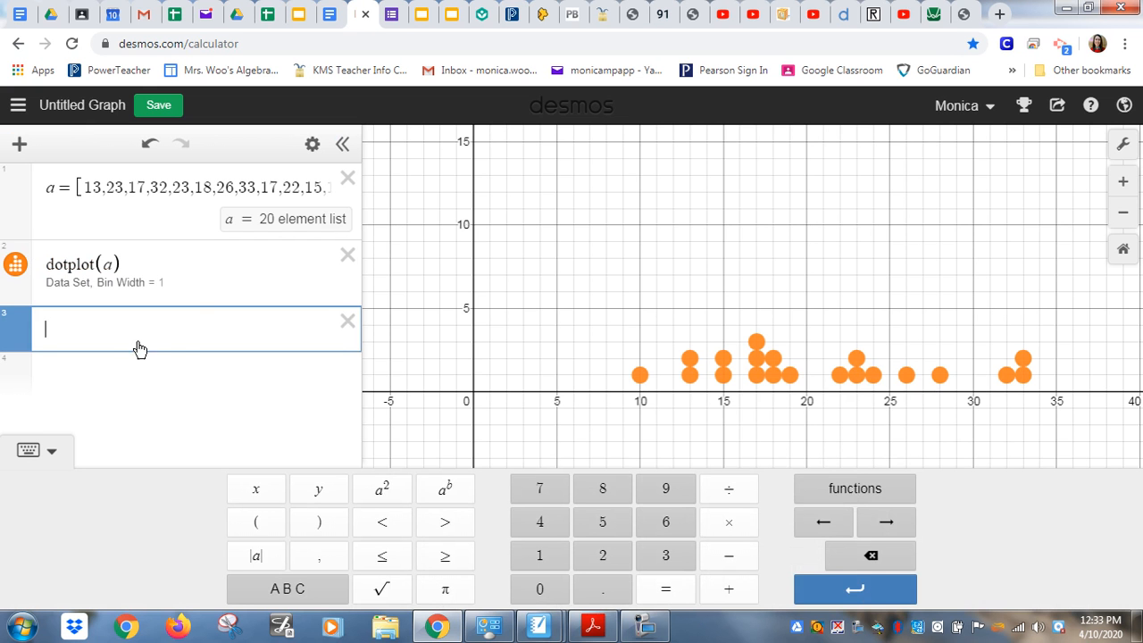
pyautogui.click(866, 497)
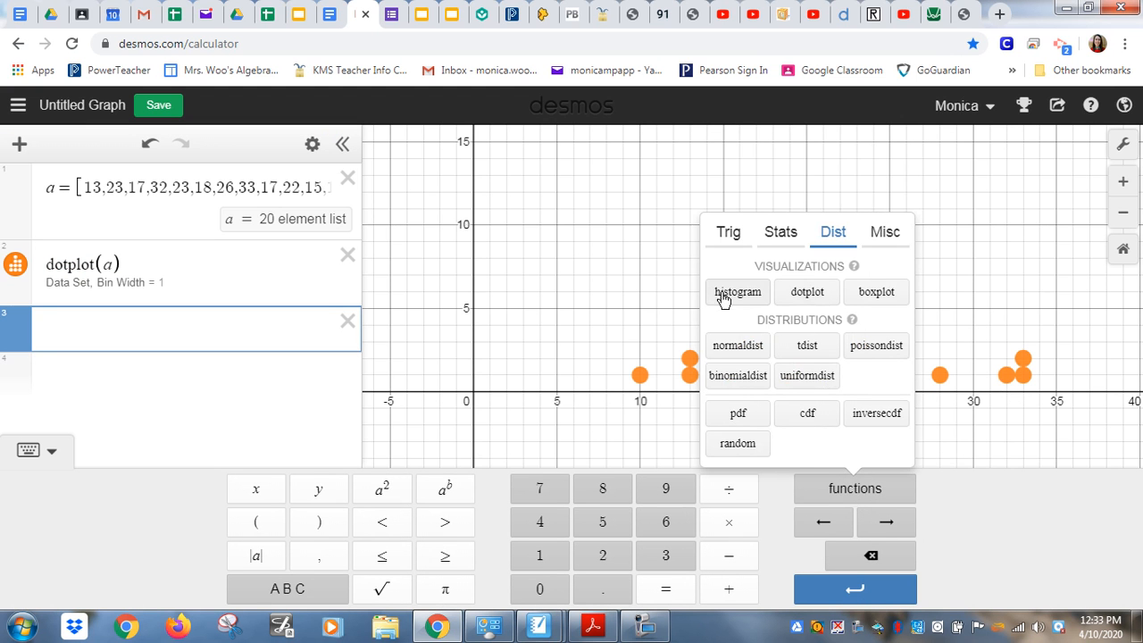
pyautogui.click(753, 297)
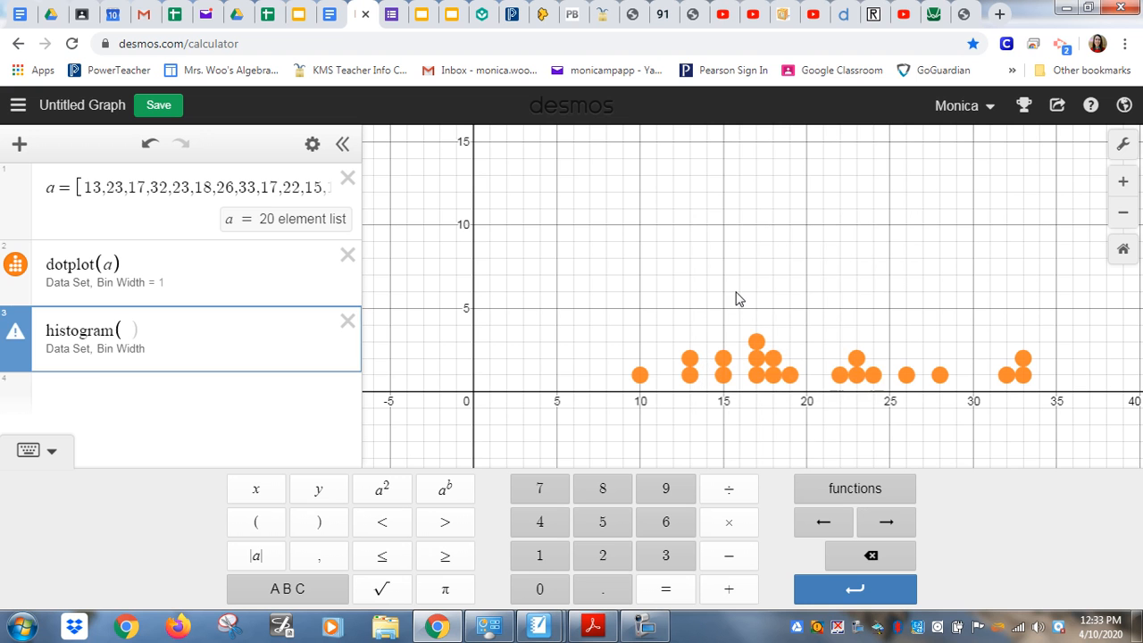
pyautogui.write('a')
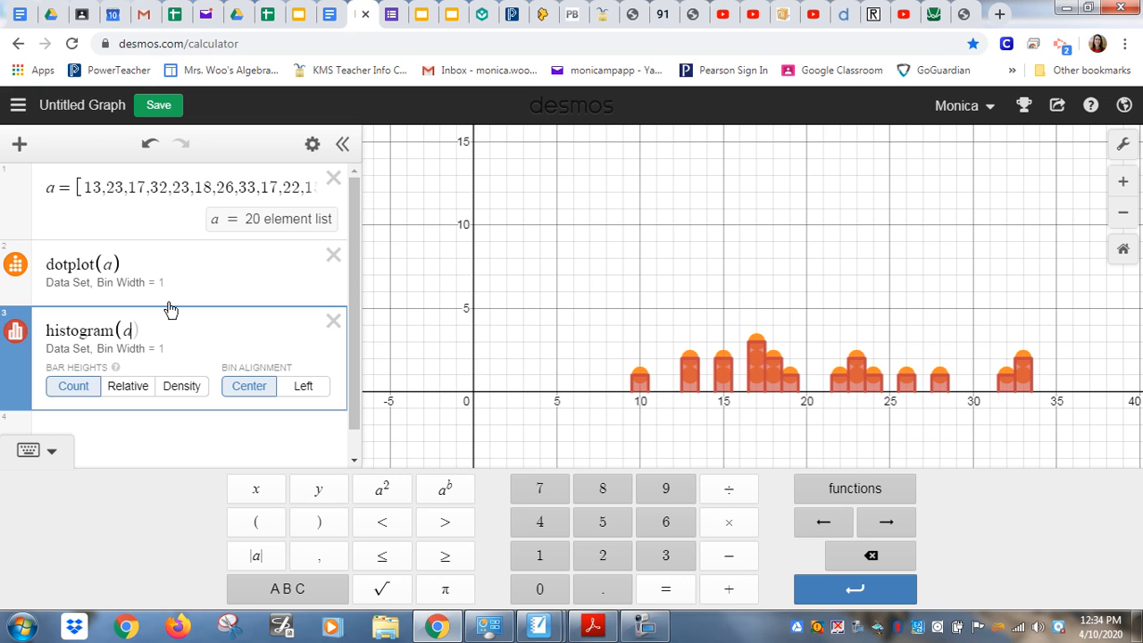
# Hide the dot plot so only the histogram is drawn on the graph
pyautogui.click(16, 266)
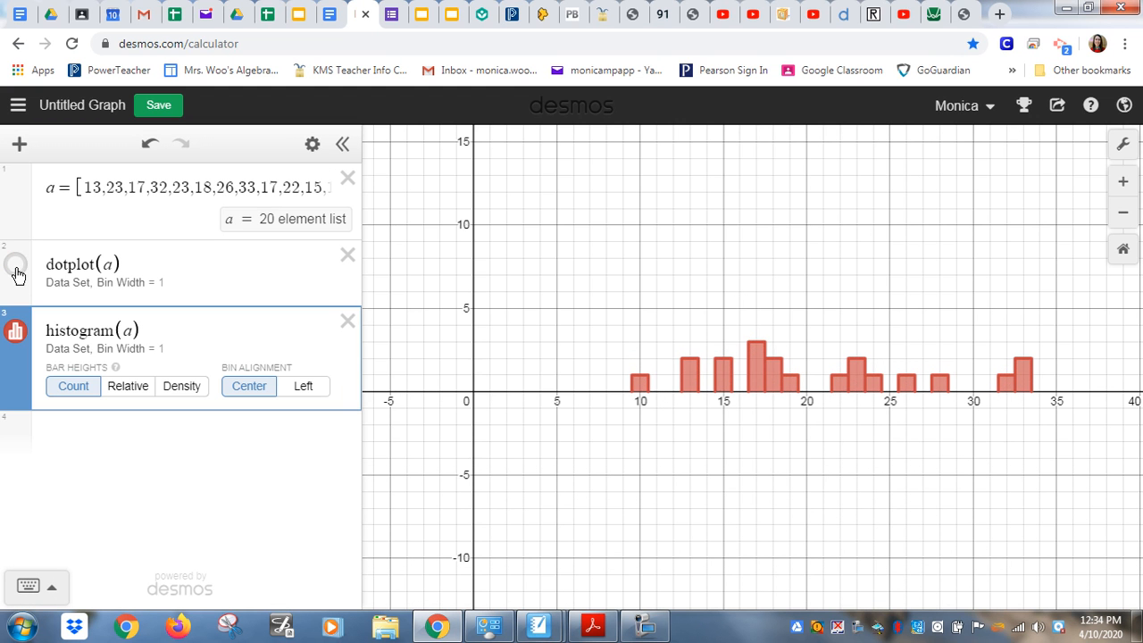
pyautogui.click(16, 266)
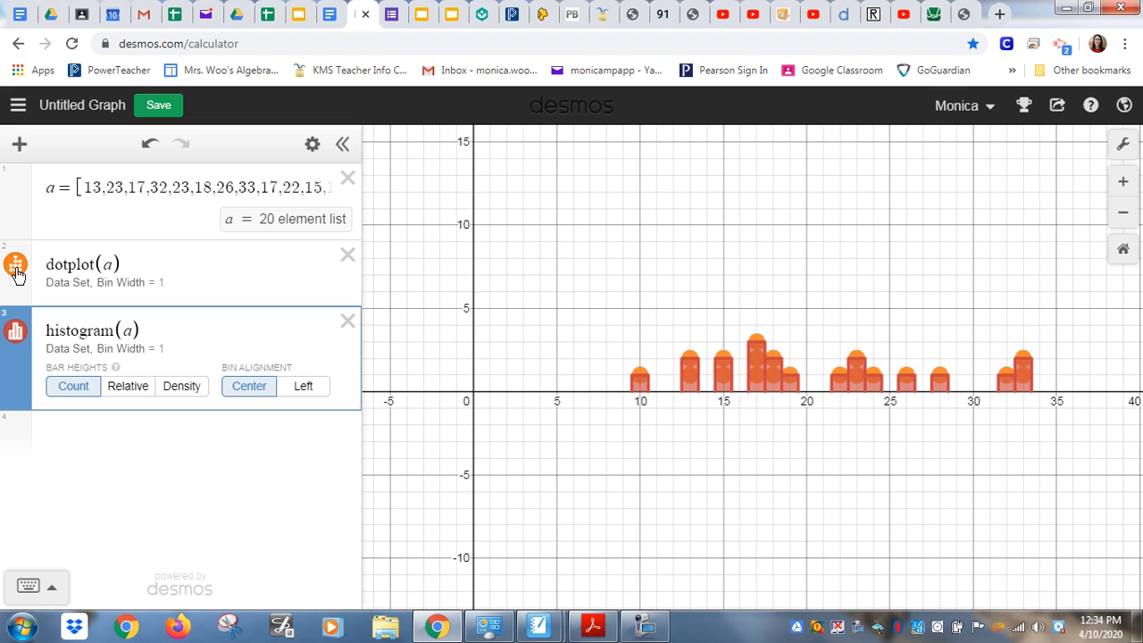
pyautogui.click(16, 266)
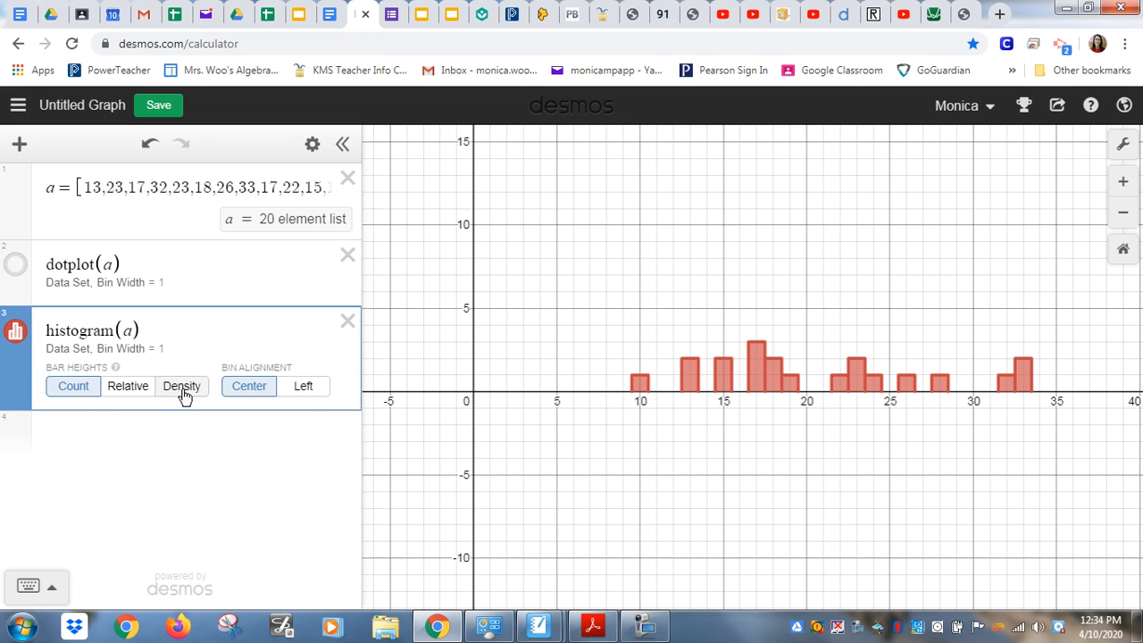
# Compare the histogram's Left and Center bin alignments, ending on Center
pyautogui.click(306, 389)
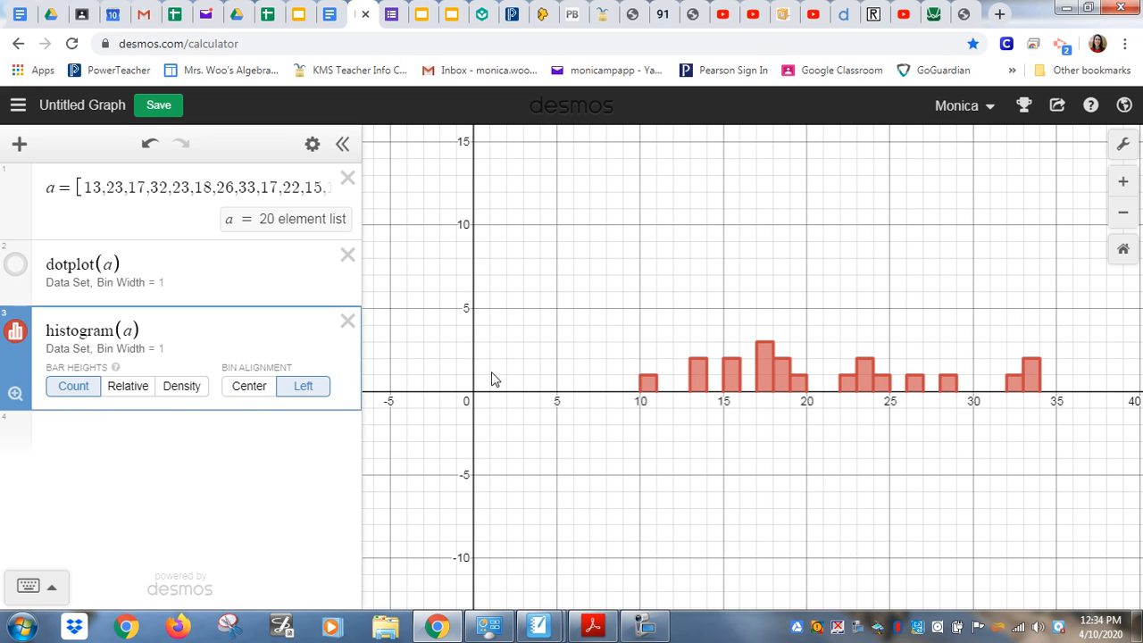
pyautogui.click(252, 389)
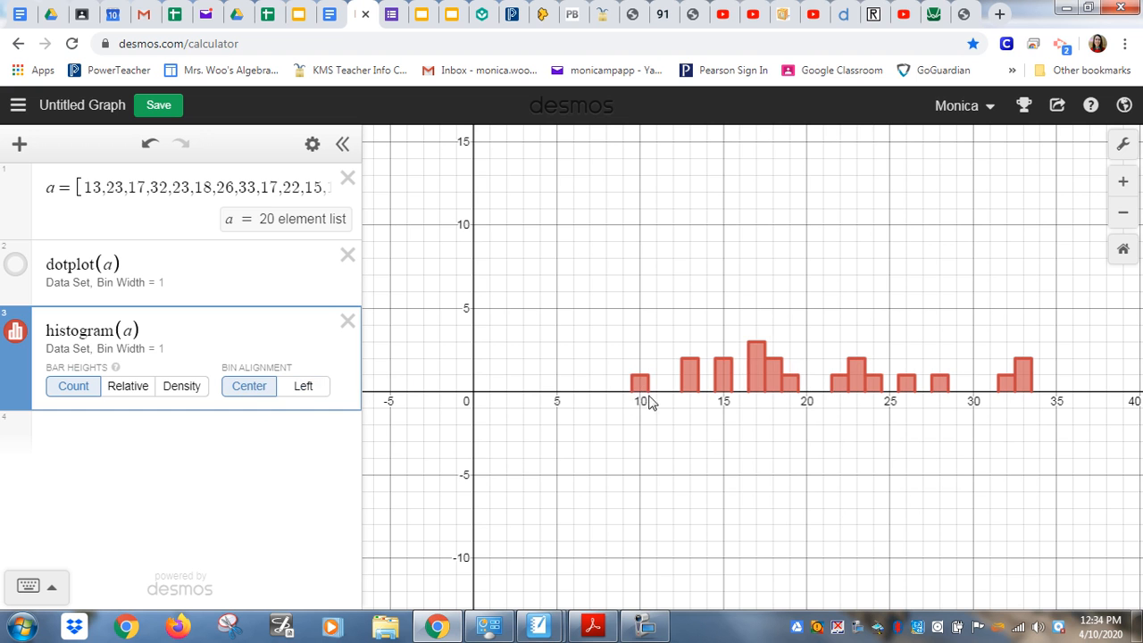
pyautogui.click(302, 387)
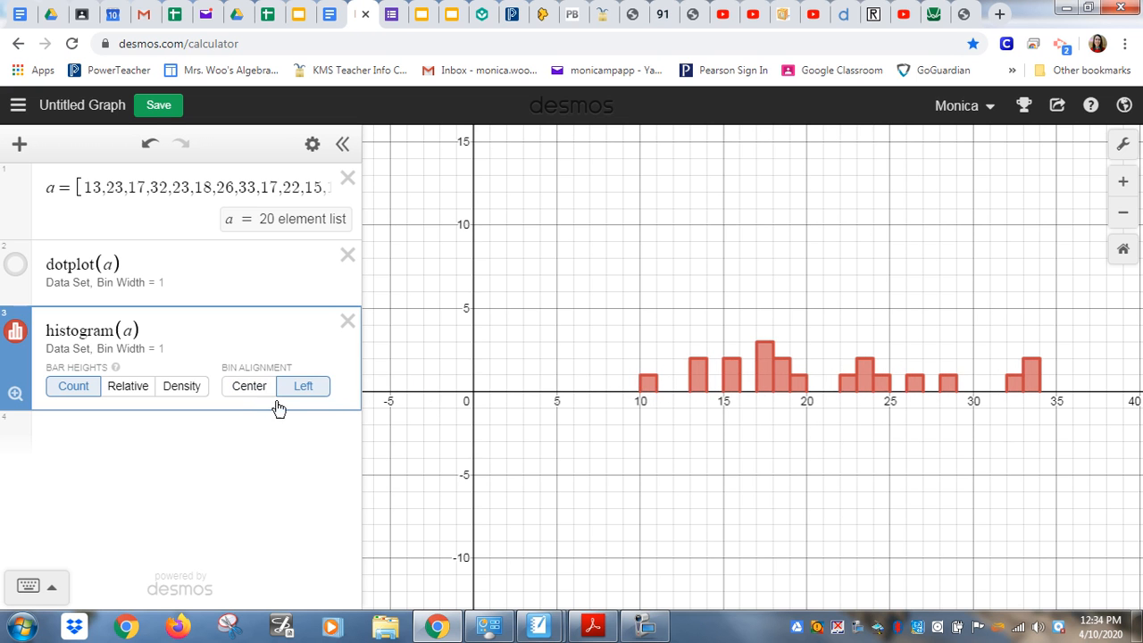
pyautogui.click(252, 390)
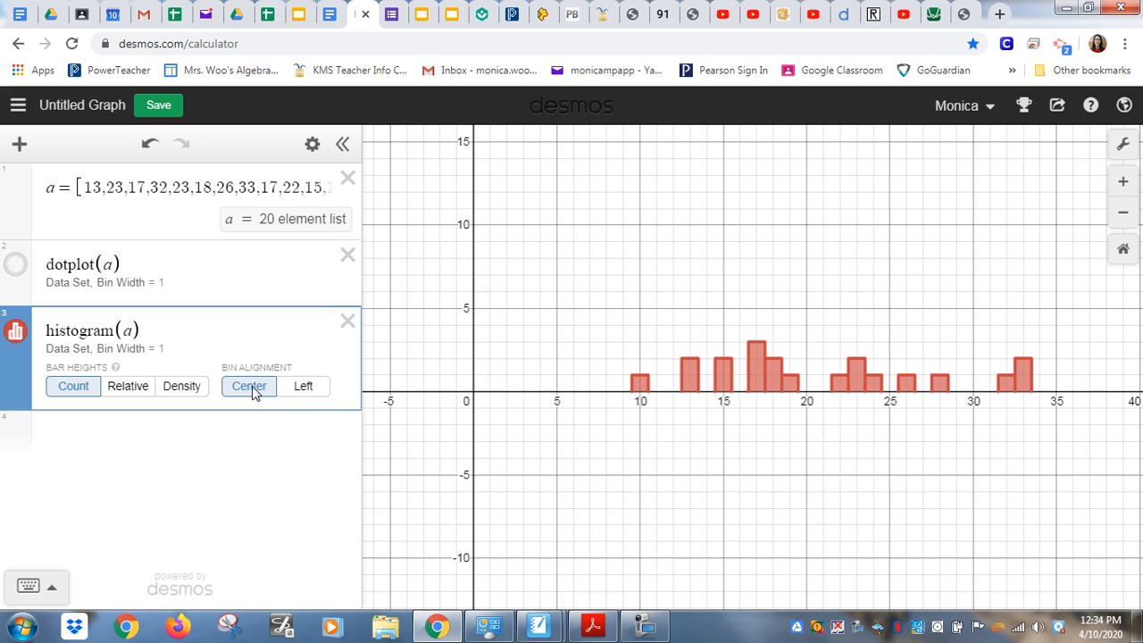
# Set the histogram's bar heights to Density and zoom the graph to fit the bars
pyautogui.click(180, 389)
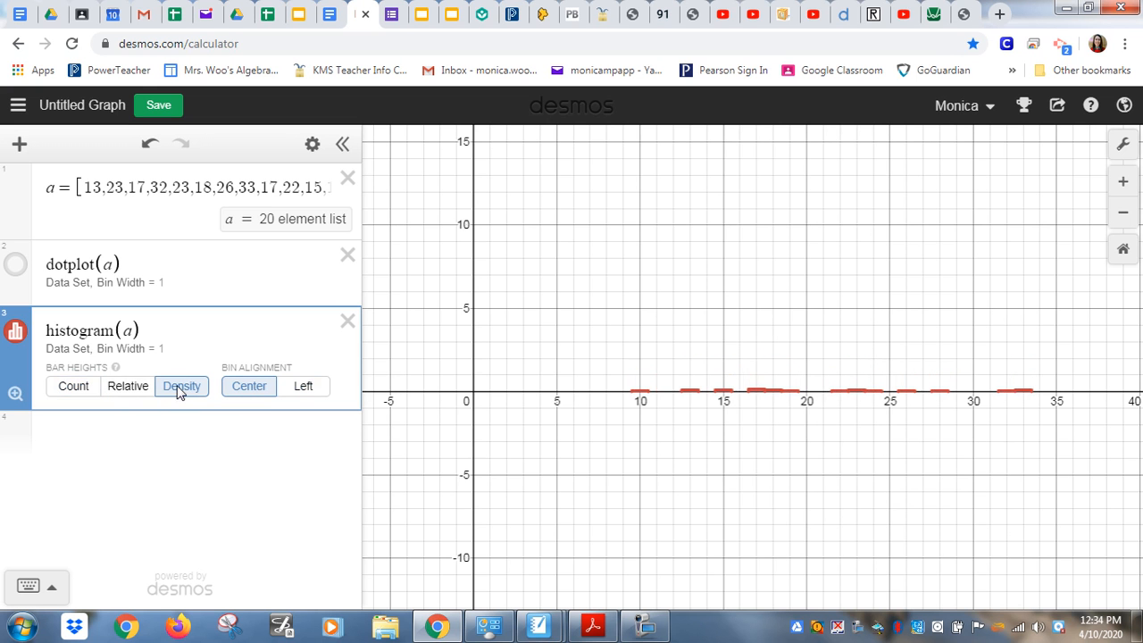
pyautogui.click(16, 394)
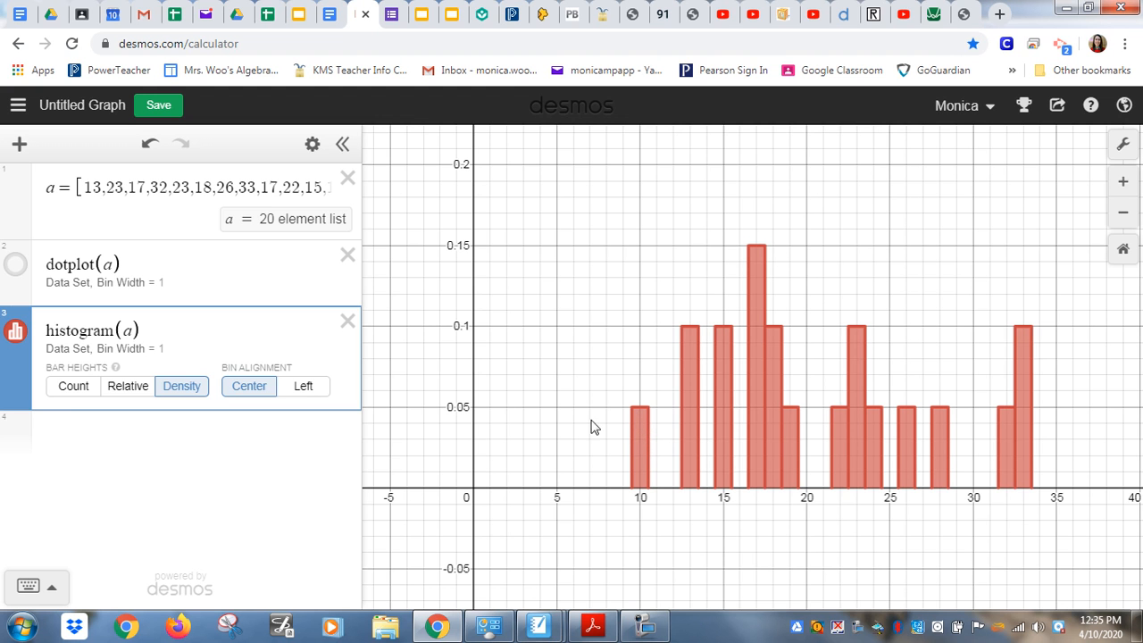
# Set the histogram's bin width to 5 and switch its bin alignment to Left
pyautogui.click(133, 332)
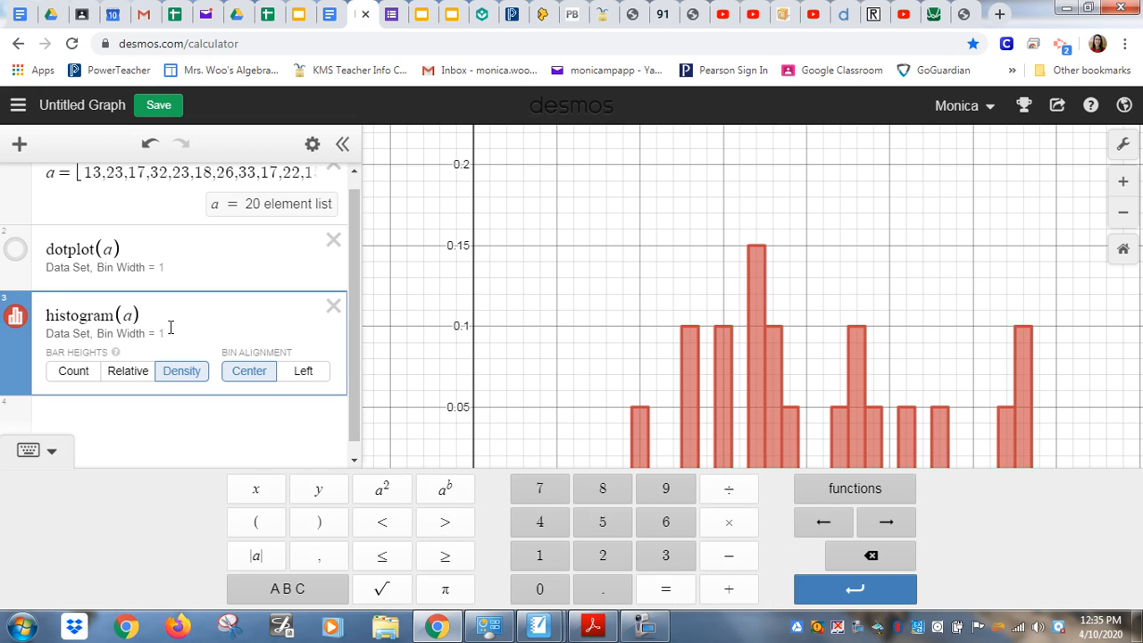
pyautogui.write(',5')
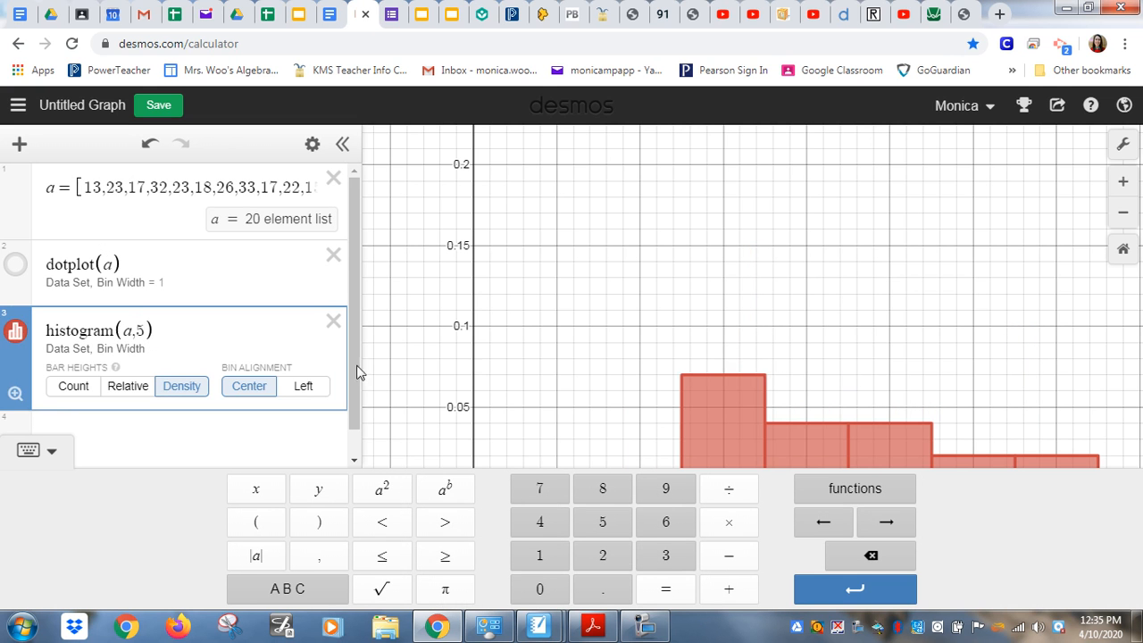
pyautogui.click(16, 395)
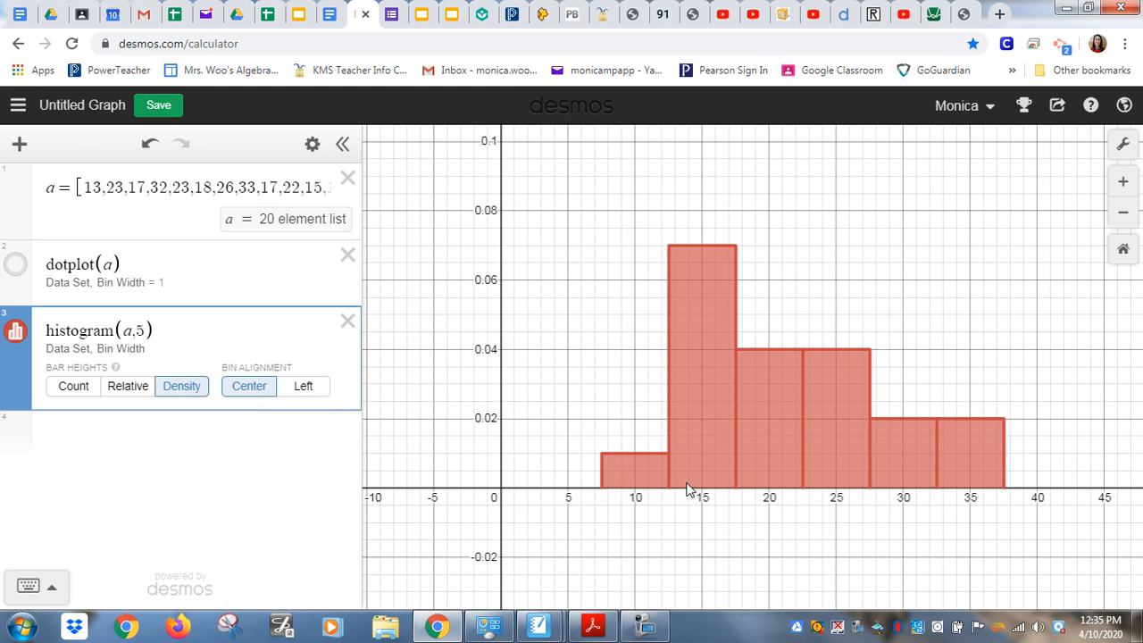
pyautogui.click(329, 390)
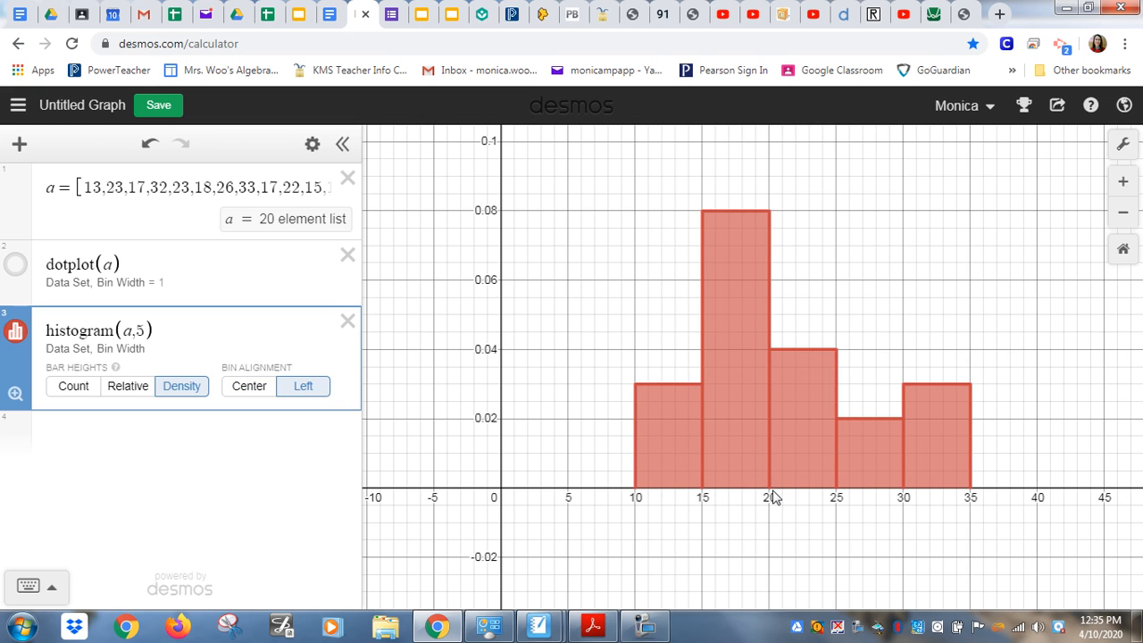
# Try histogram bin widths of 10 and 8 to compare the resulting bars
pyautogui.doubleClick(140, 335)
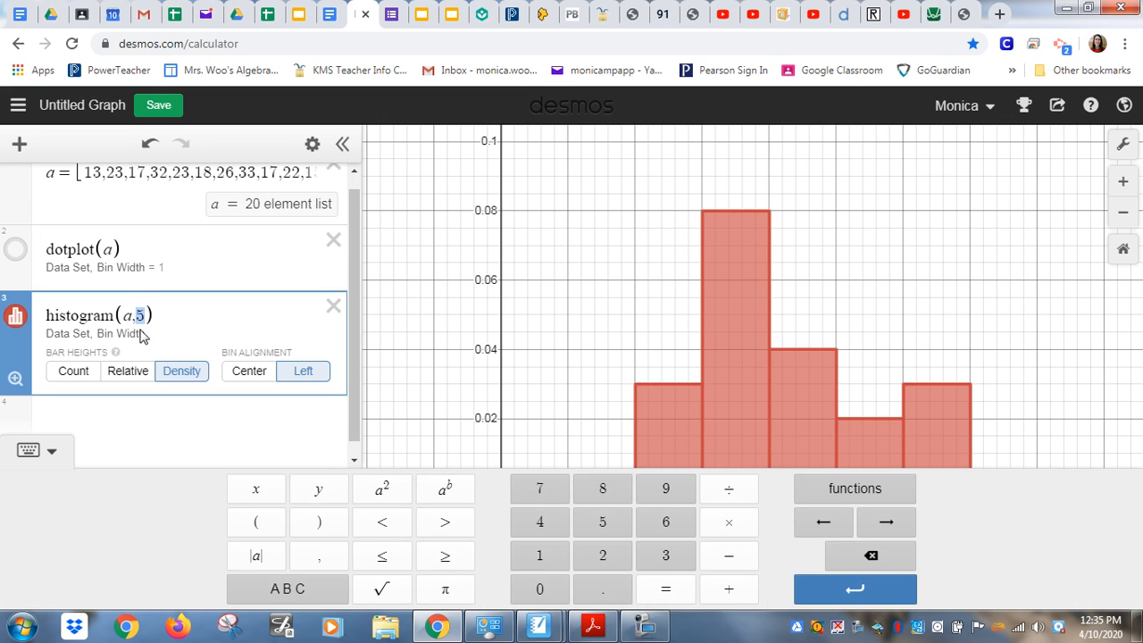
pyautogui.write('10')
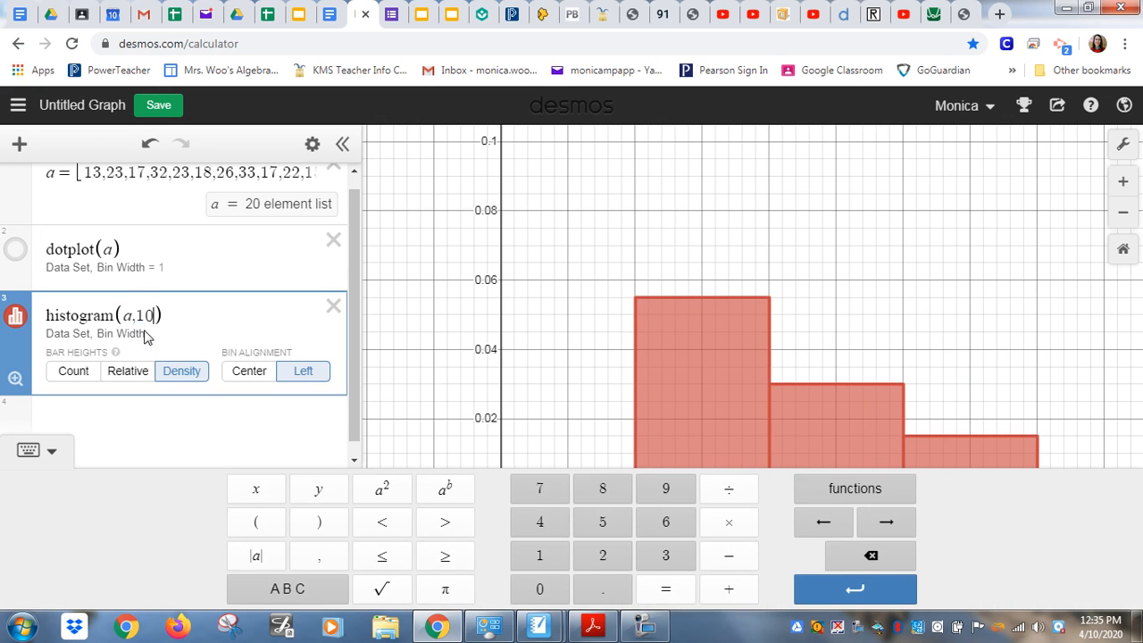
pyautogui.click(15, 378)
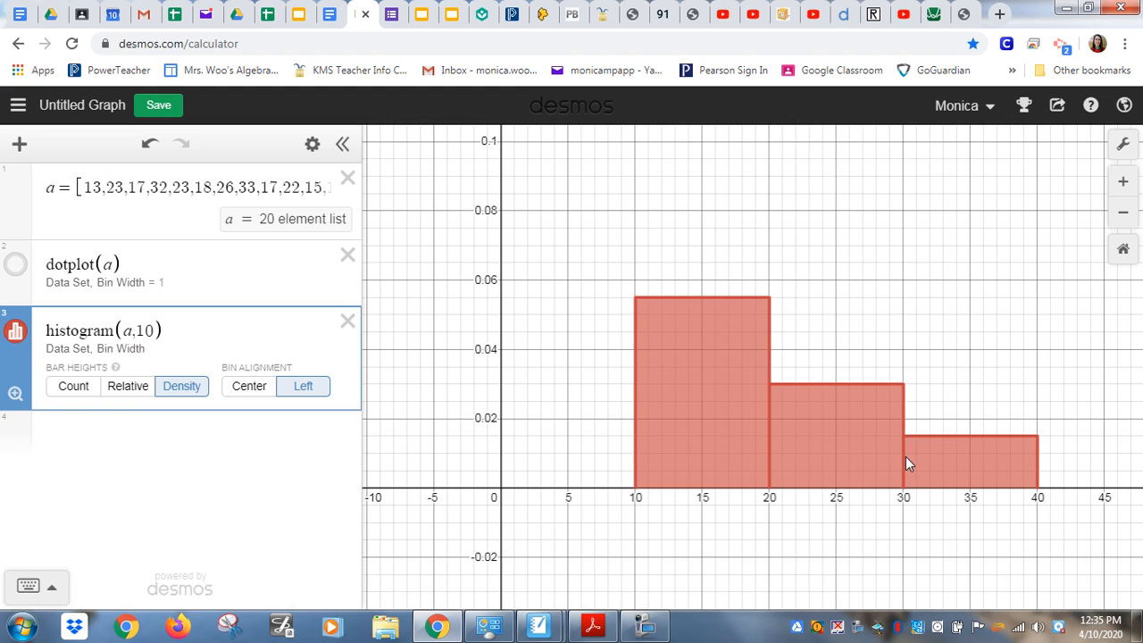
pyautogui.doubleClick(154, 327)
pyautogui.write('8')
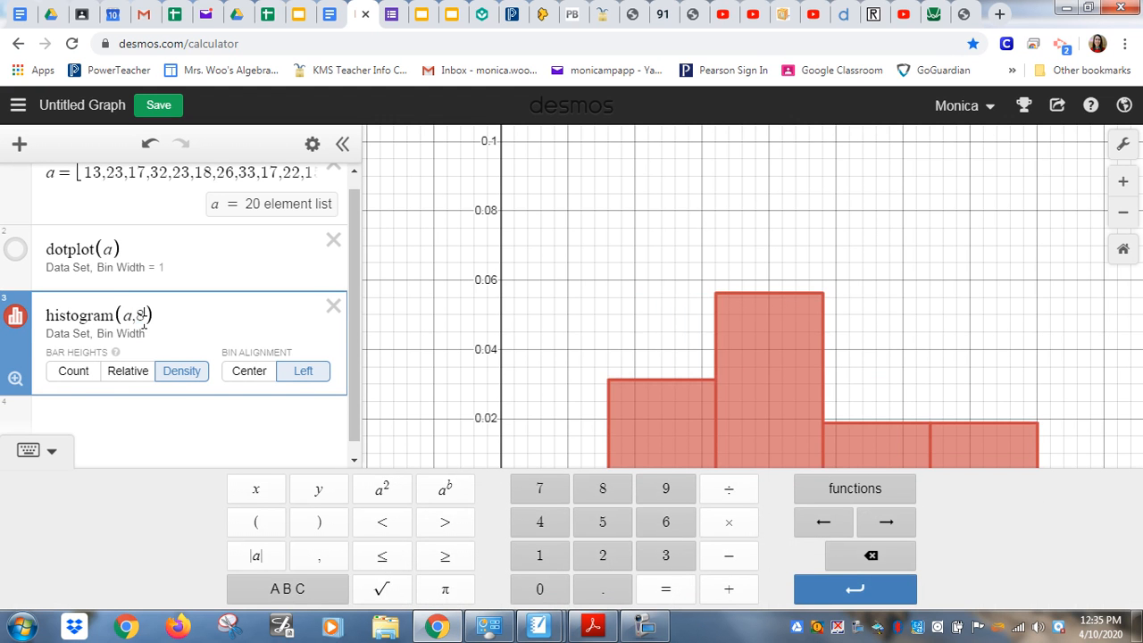
pyautogui.click(16, 382)
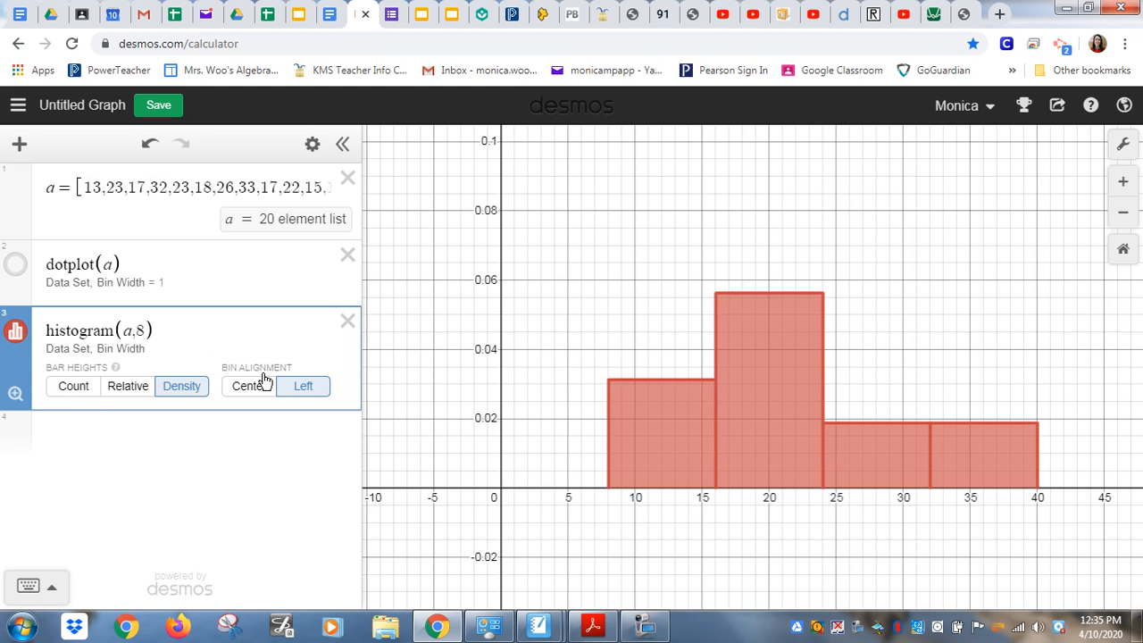
# Set the histogram's bin width back to 5
pyautogui.doubleClick(148, 331)
pyautogui.write('5')
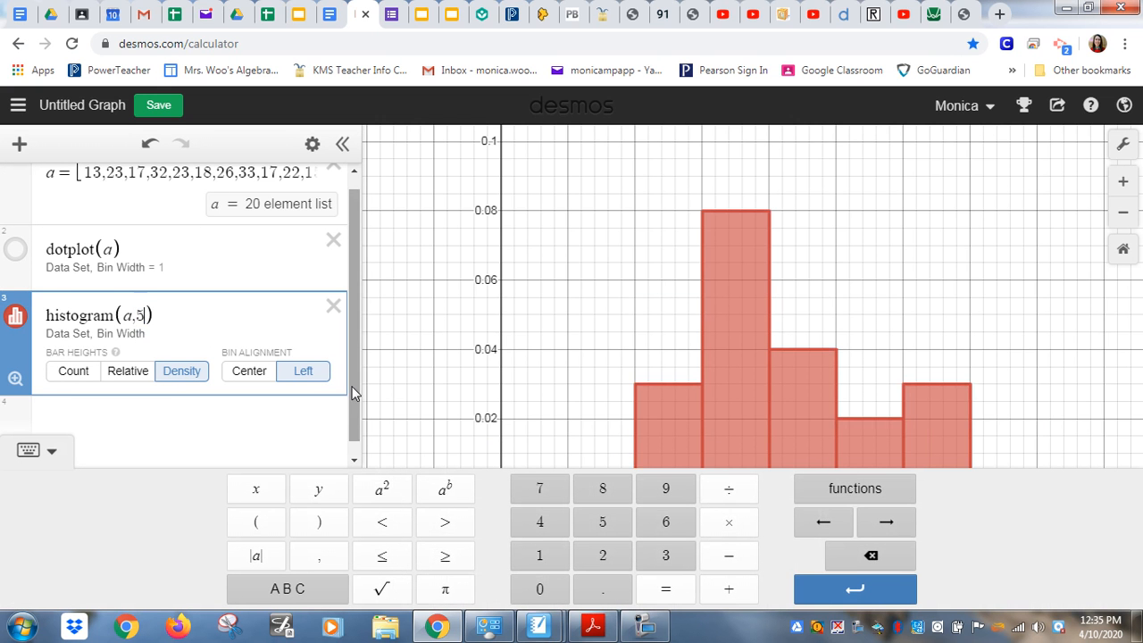
pyautogui.scroll(-1, 353, 418)
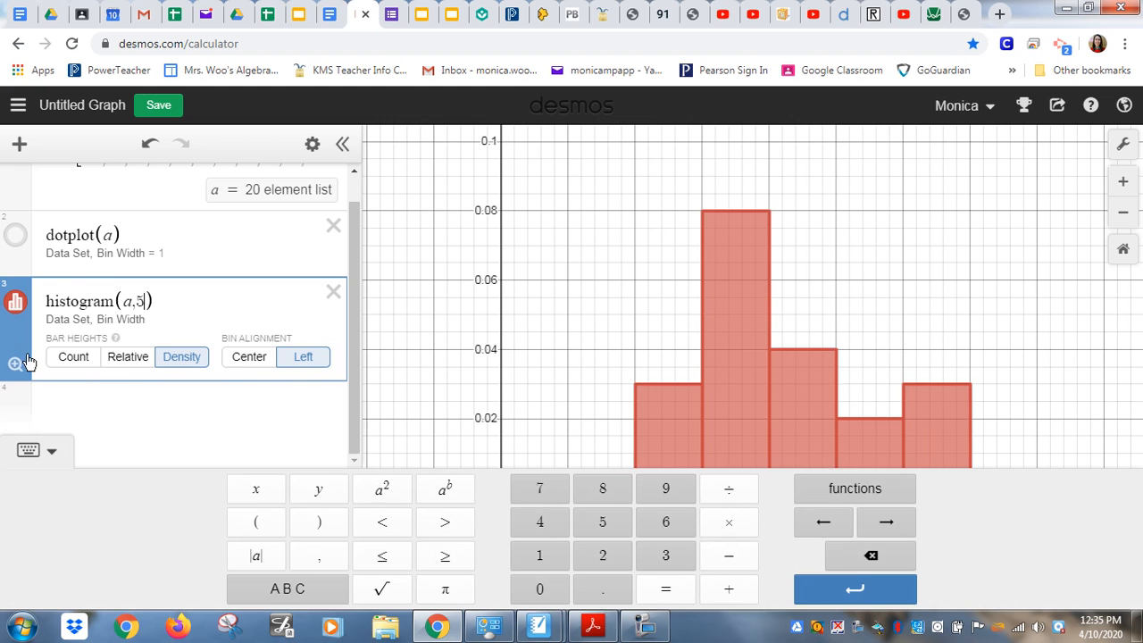
pyautogui.click(716, 456)
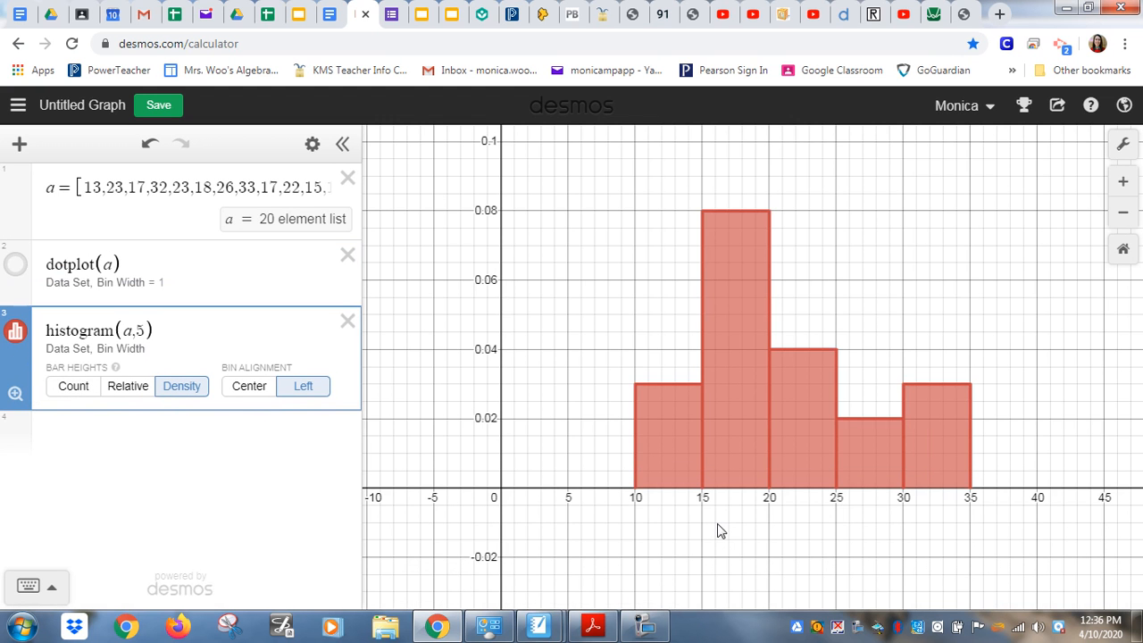
# Hide the histogram and add boxplot(a) as the fourth expression, fitted in the graph
pyautogui.click(16, 332)
pyautogui.click(84, 446)
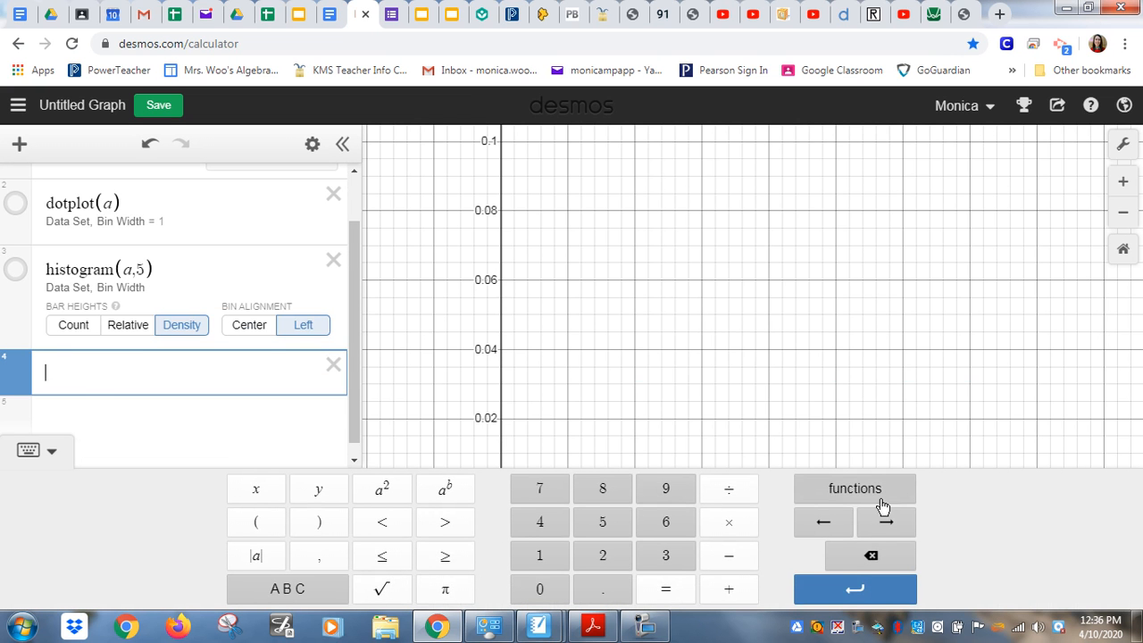
pyautogui.click(854, 491)
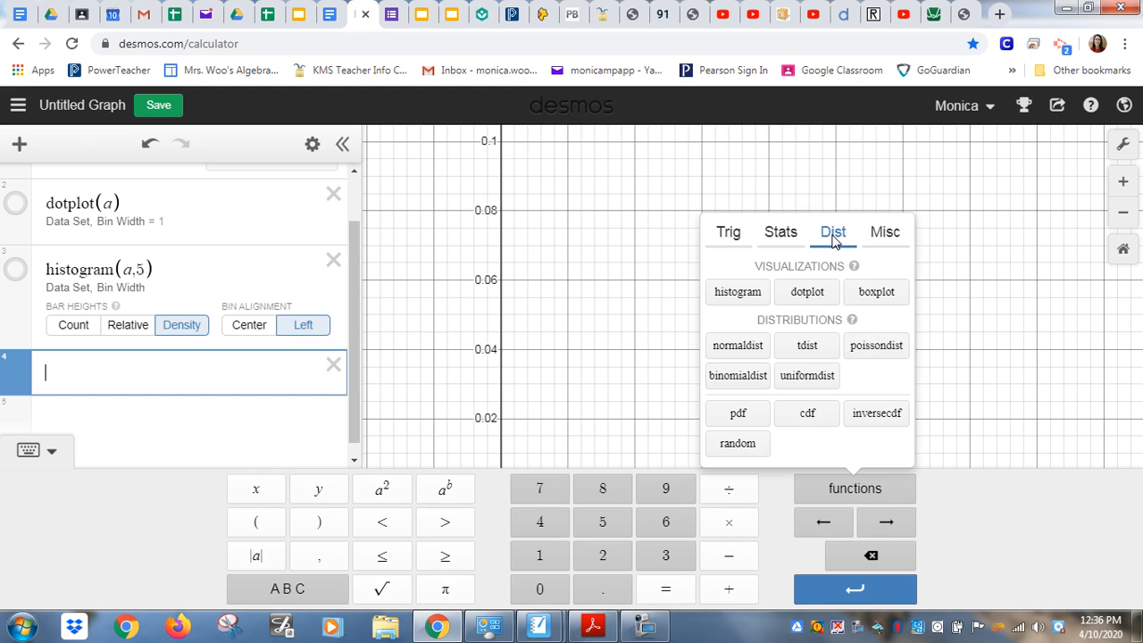
pyautogui.click(873, 294)
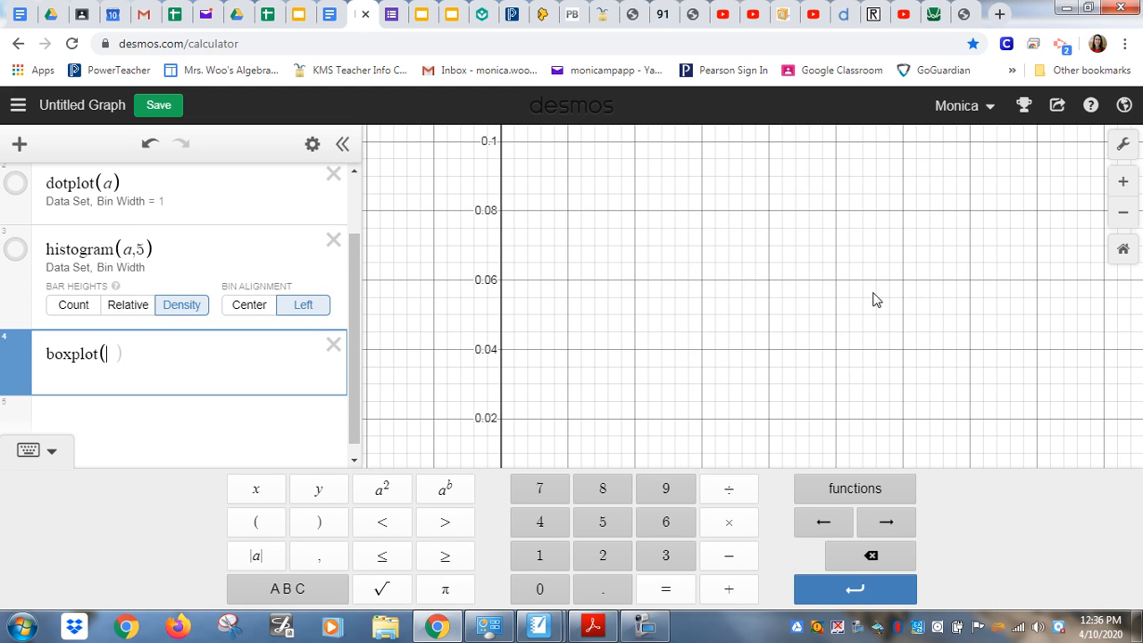
pyautogui.write('a')
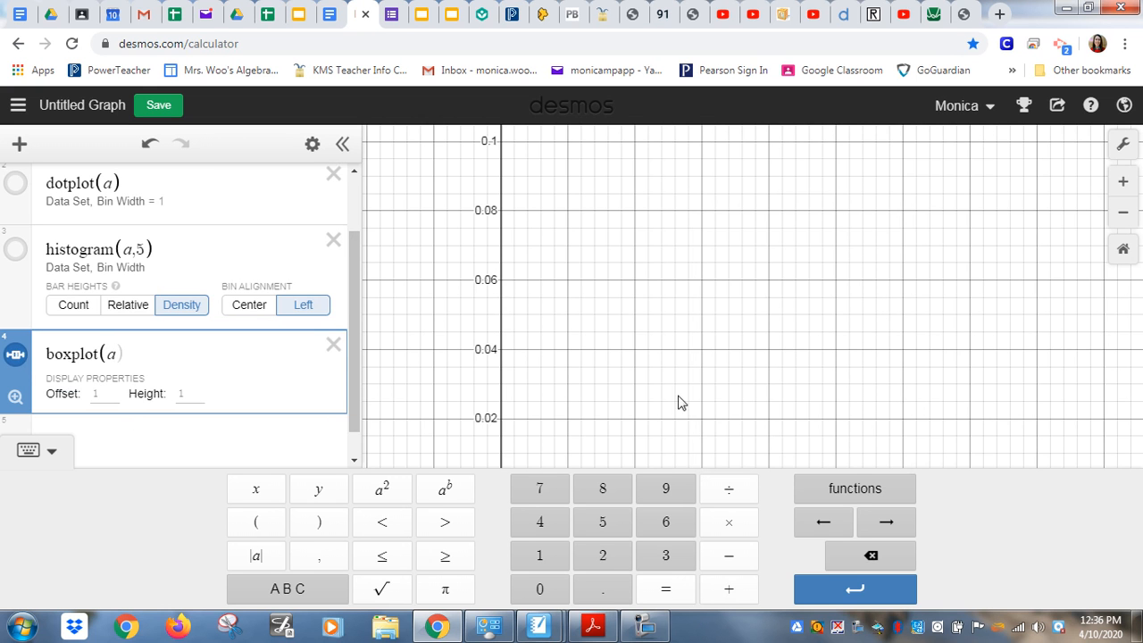
pyautogui.click(15, 399)
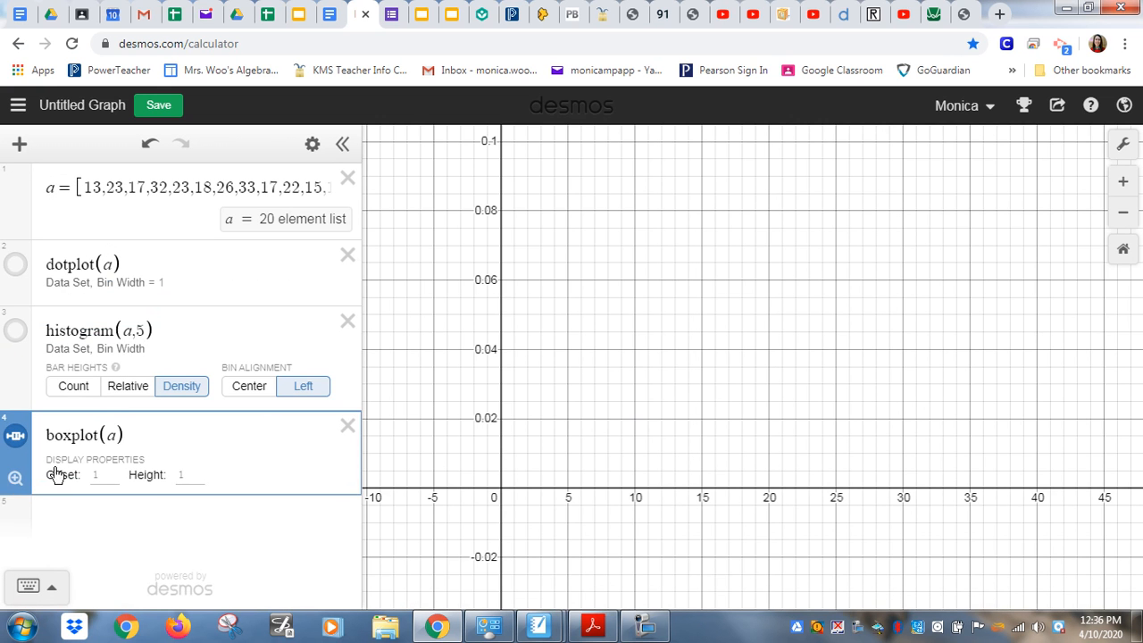
pyautogui.click(14, 479)
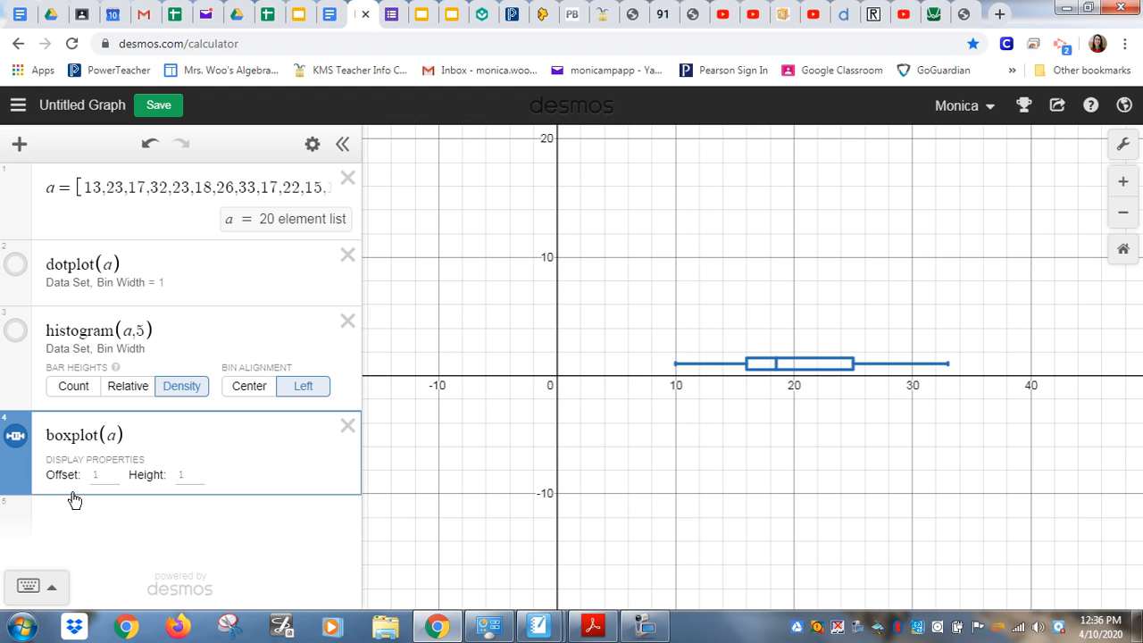
# Set the box plot's offset to 12 and show the dot plot beneath it
pyautogui.click(101, 478)
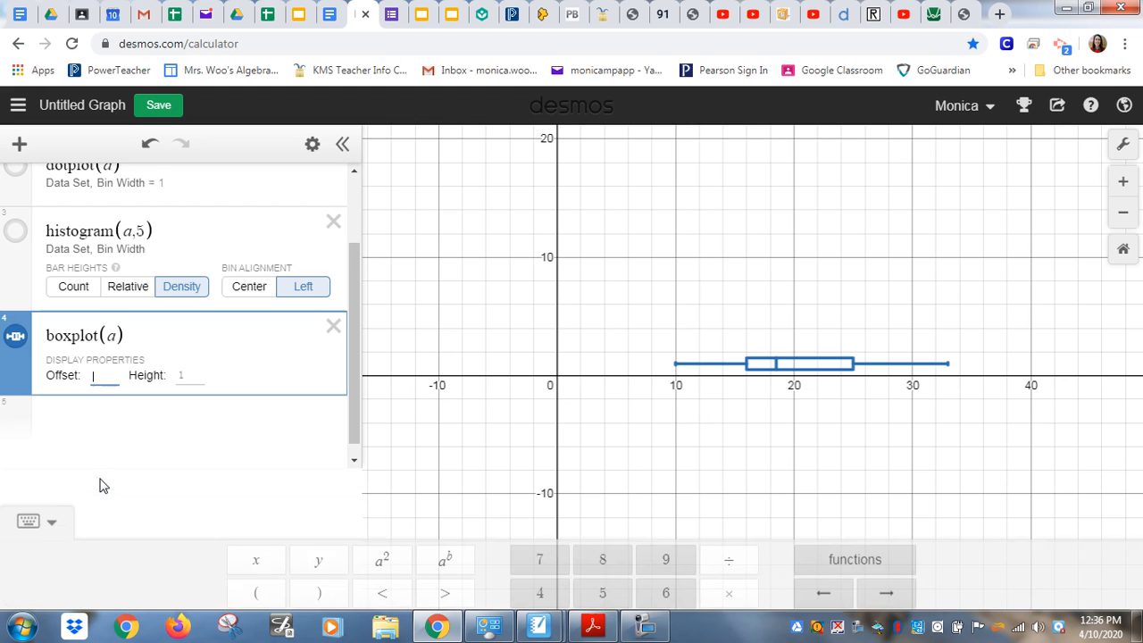
pyautogui.write('12')
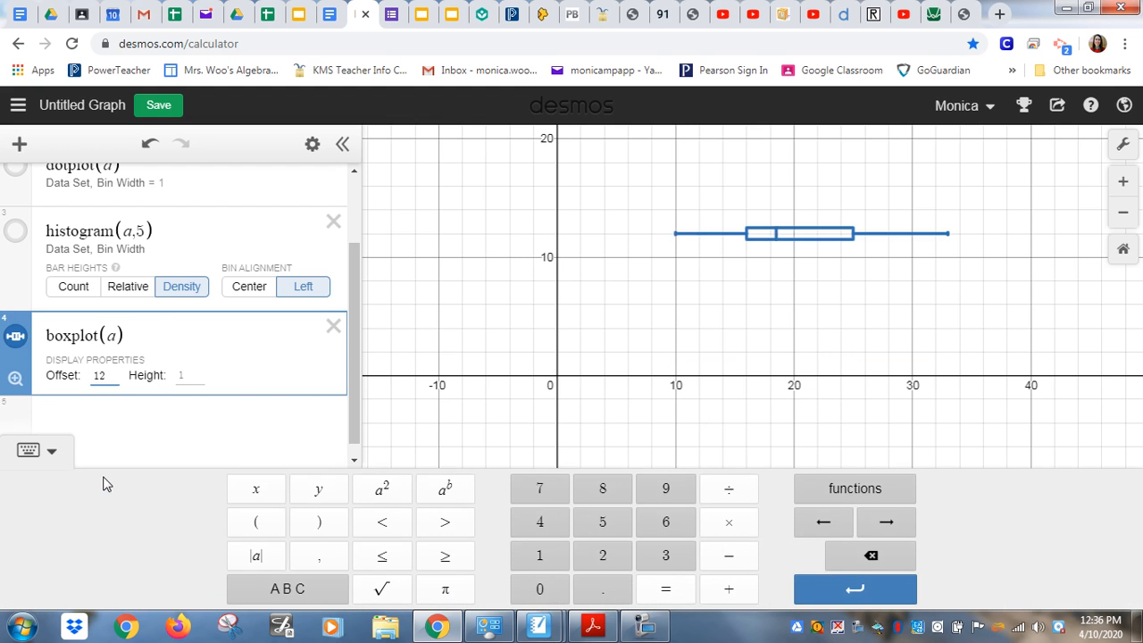
pyautogui.click(16, 180)
pyautogui.click(16, 264)
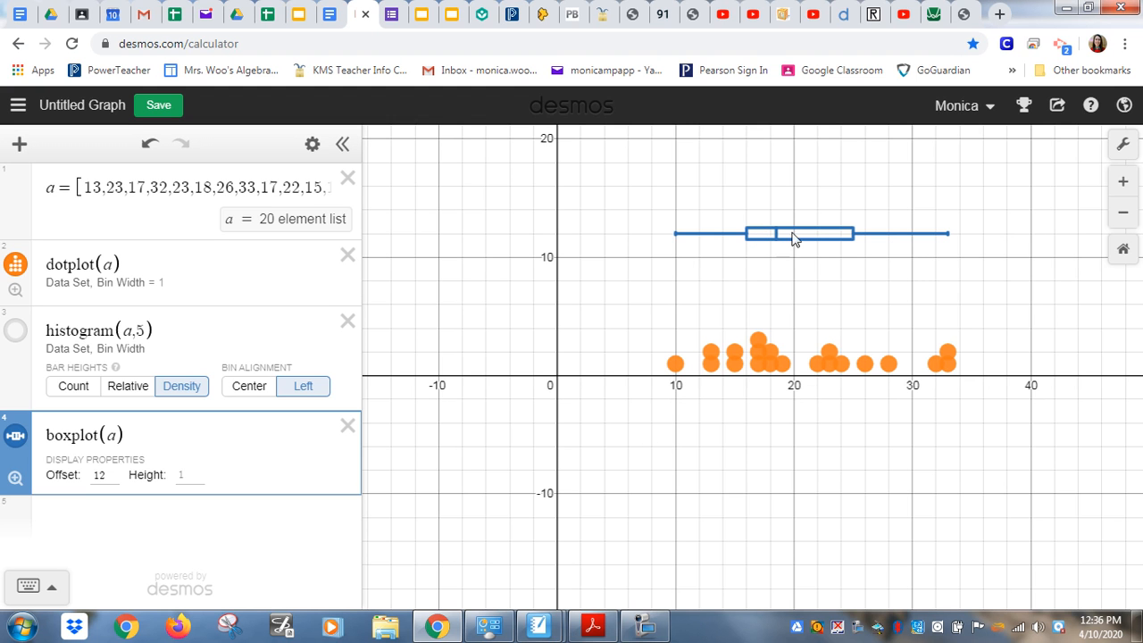
# Set the box plot's height to 5 and zoom the graph to fit the dot plot
pyautogui.click(190, 474)
pyautogui.write('3')
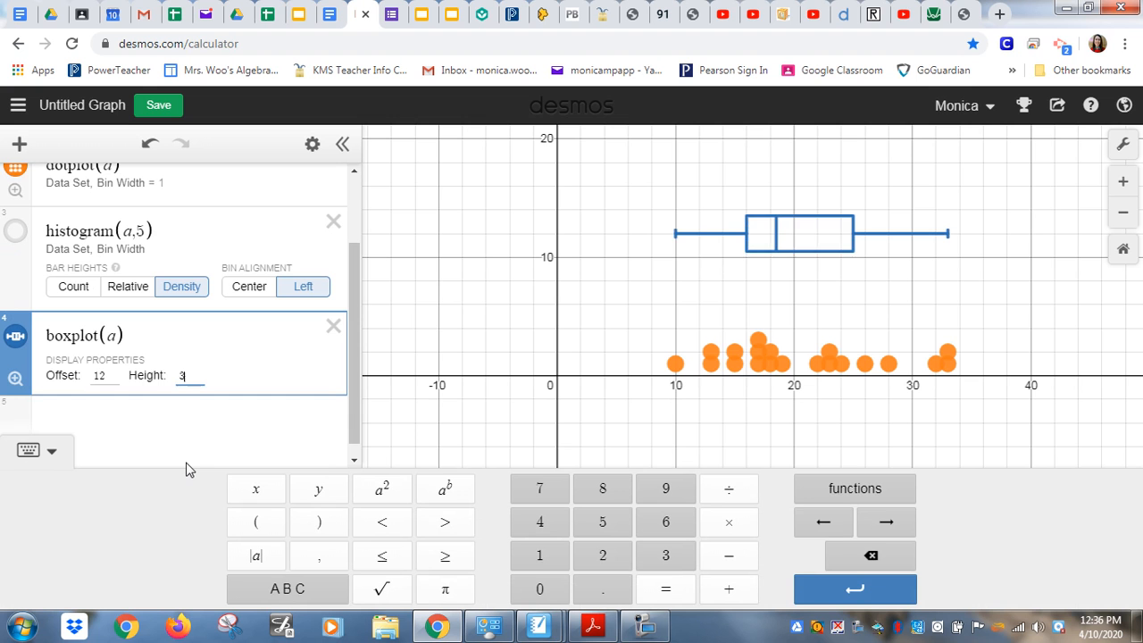
pyautogui.press('BackSpace')
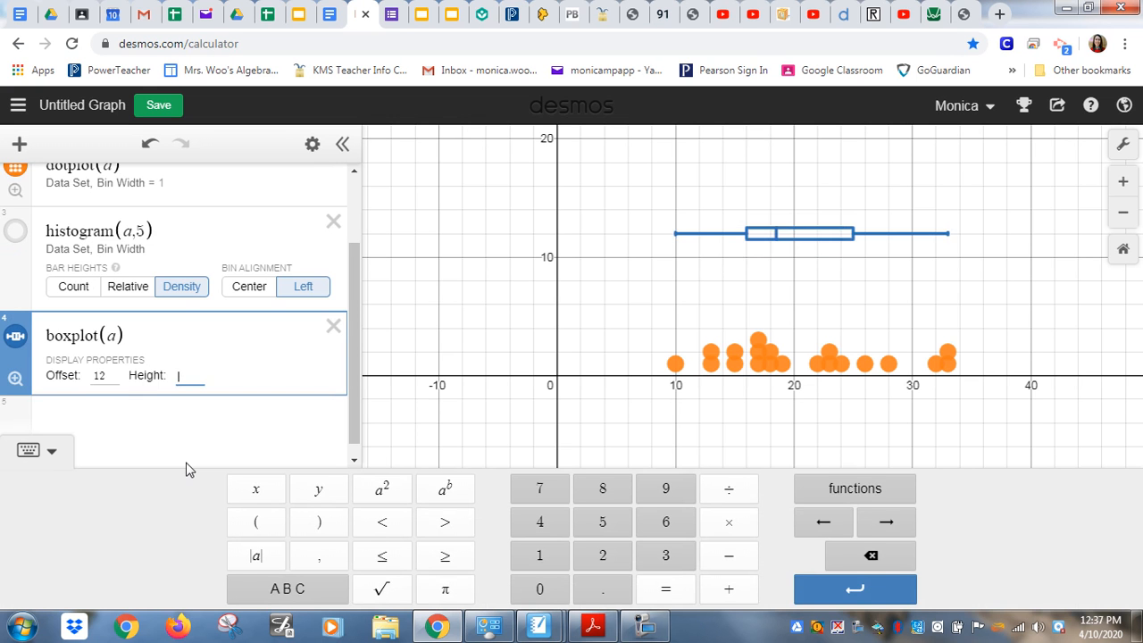
pyautogui.write('5')
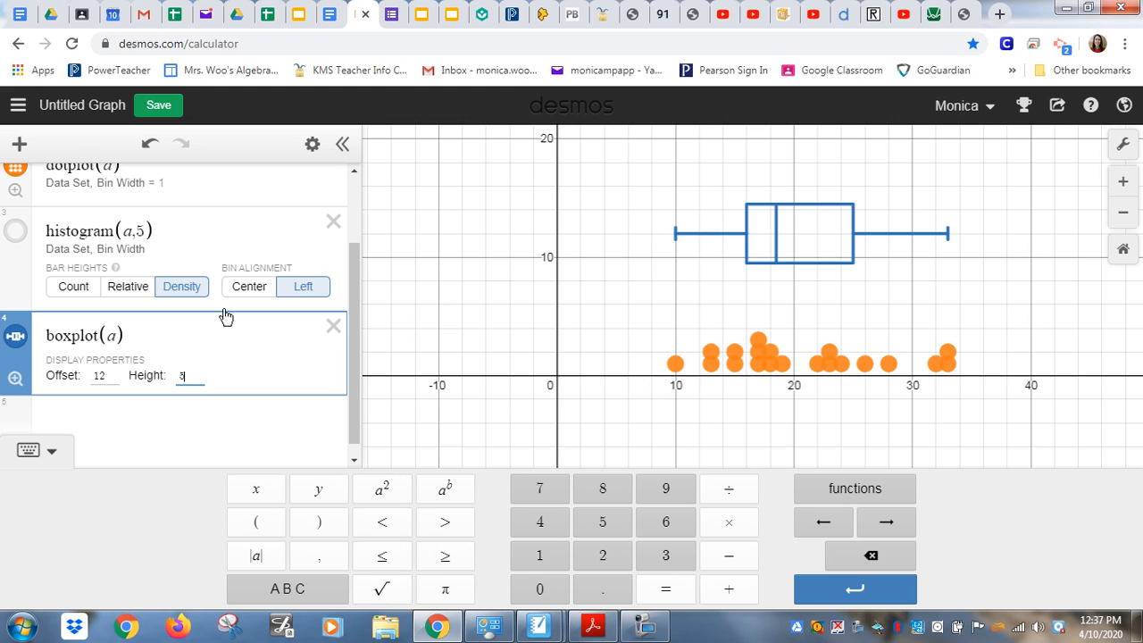
pyautogui.click(13, 381)
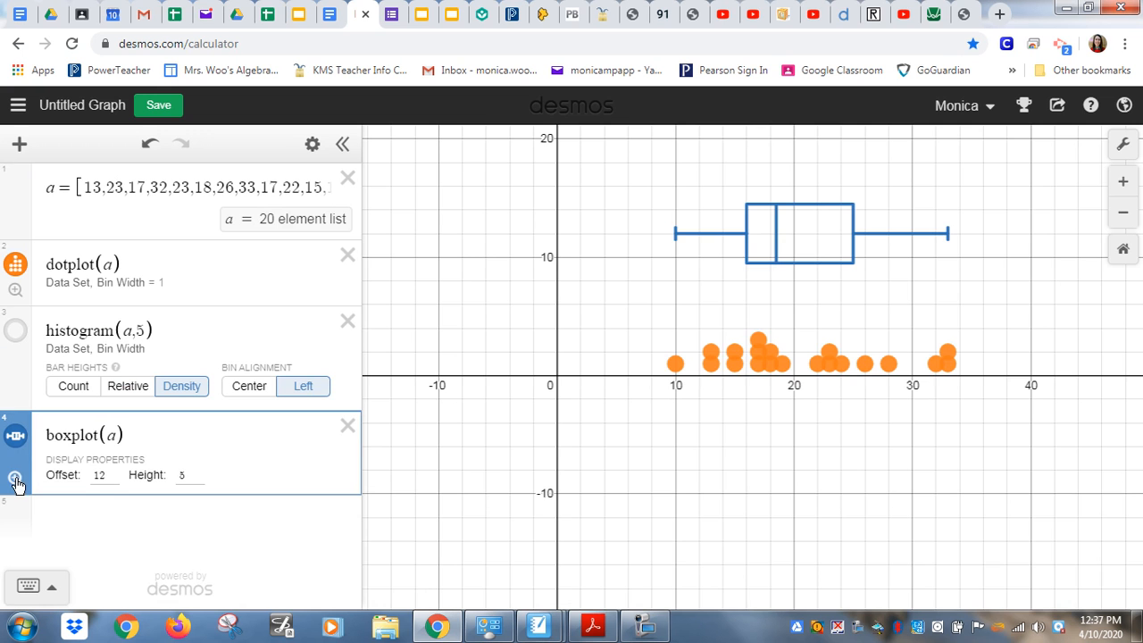
pyautogui.click(15, 480)
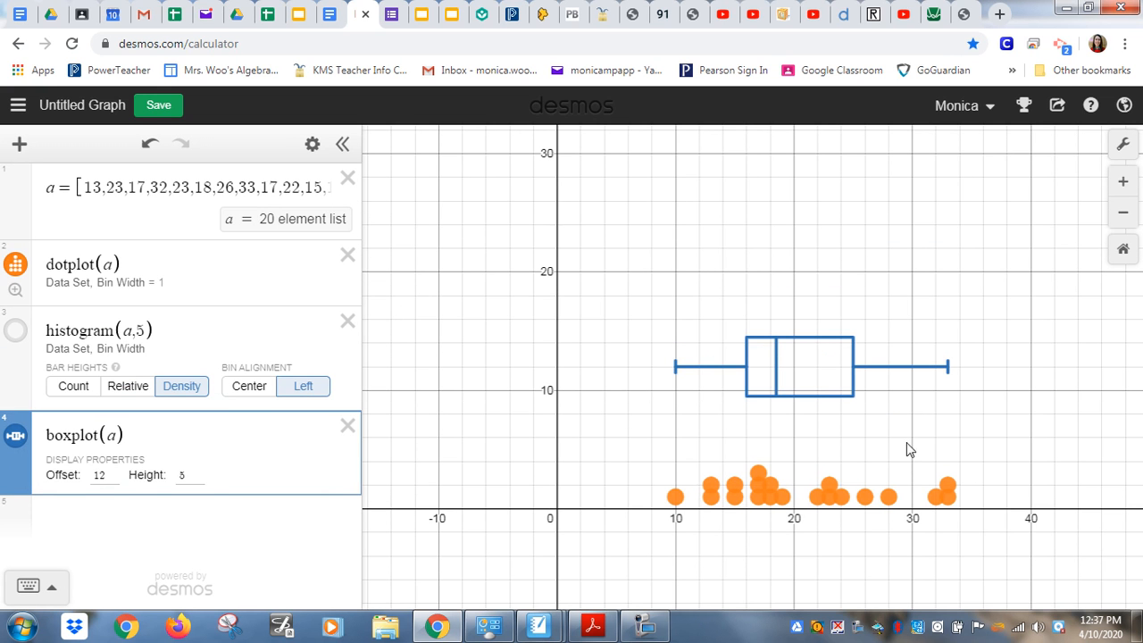
pyautogui.click(16, 289)
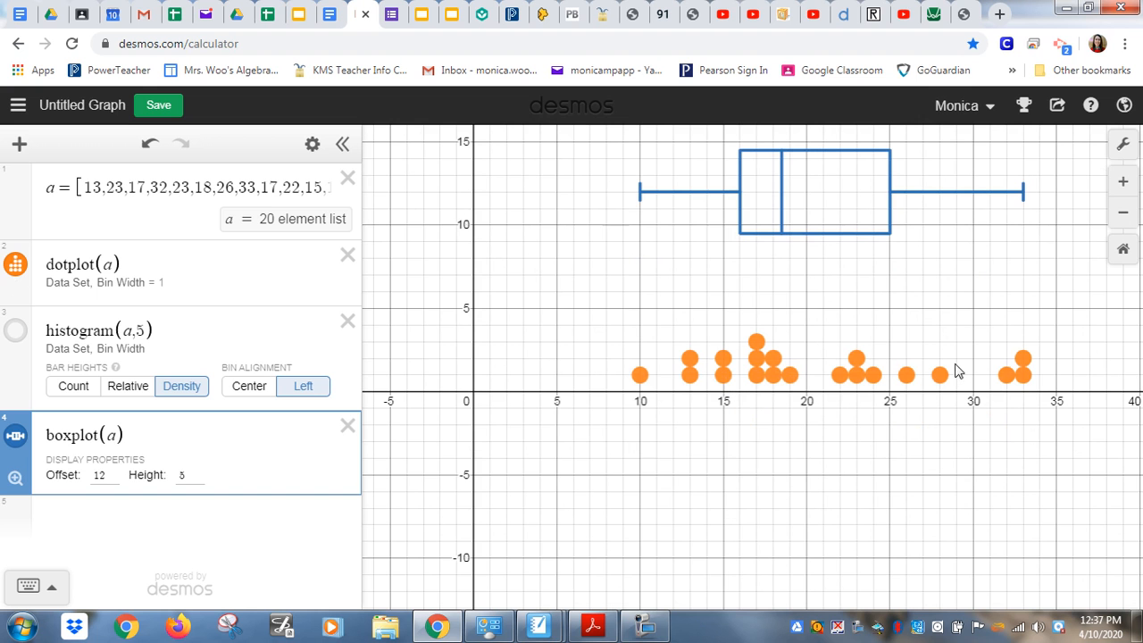
# Show the histogram again and compare the graph fitted to the histogram with the graph fitted to the dot plot
pyautogui.click(15, 338)
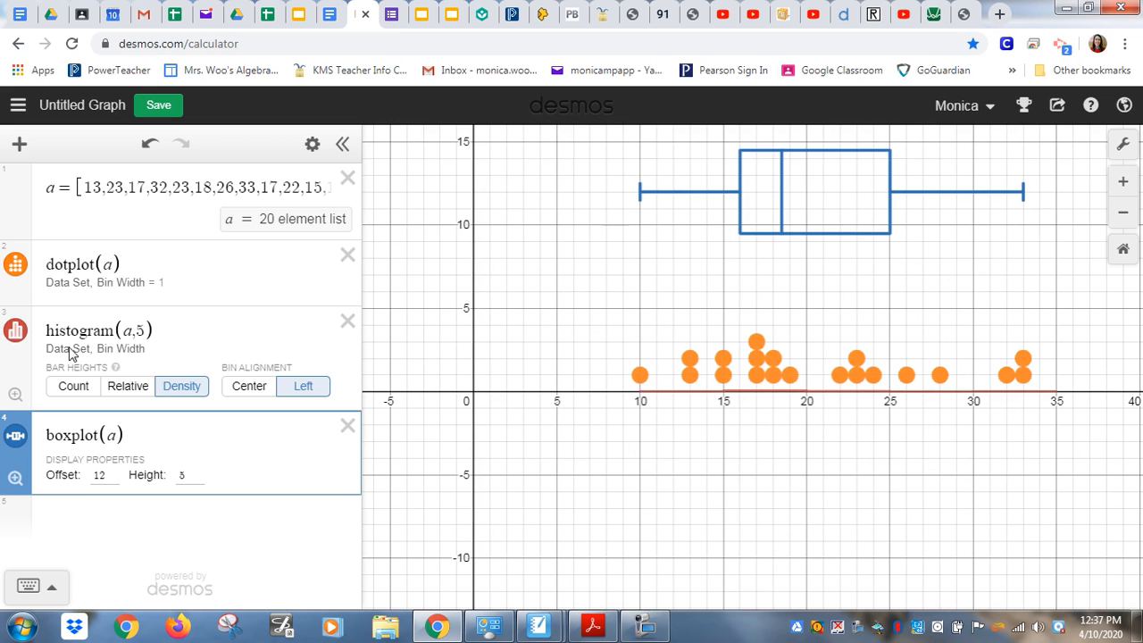
pyautogui.click(15, 394)
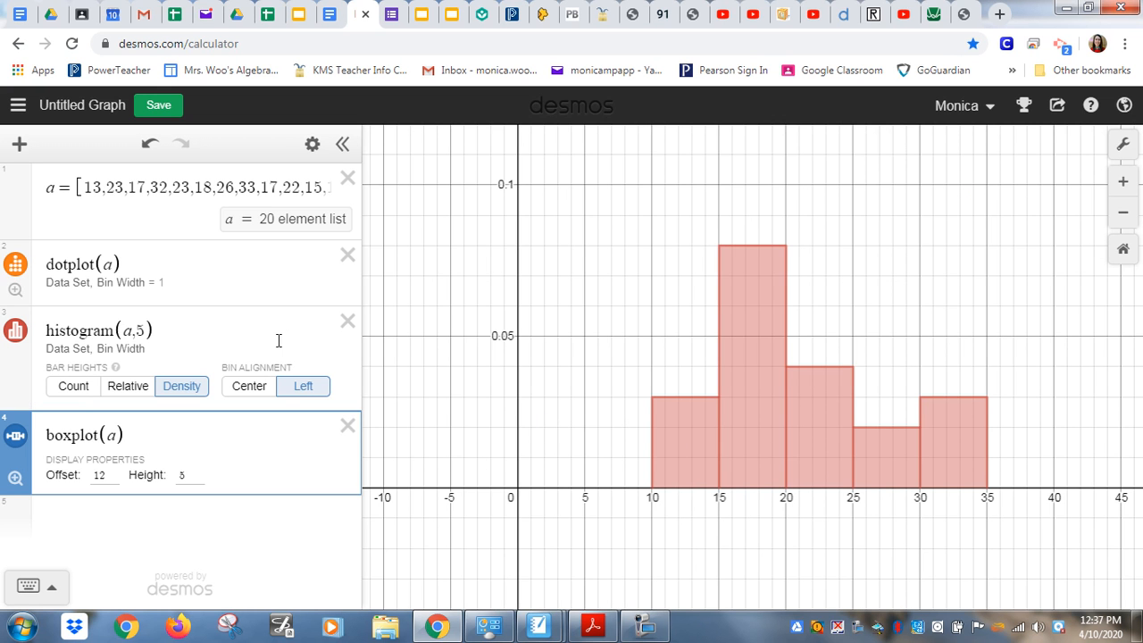
pyautogui.click(15, 288)
pyautogui.click(18, 287)
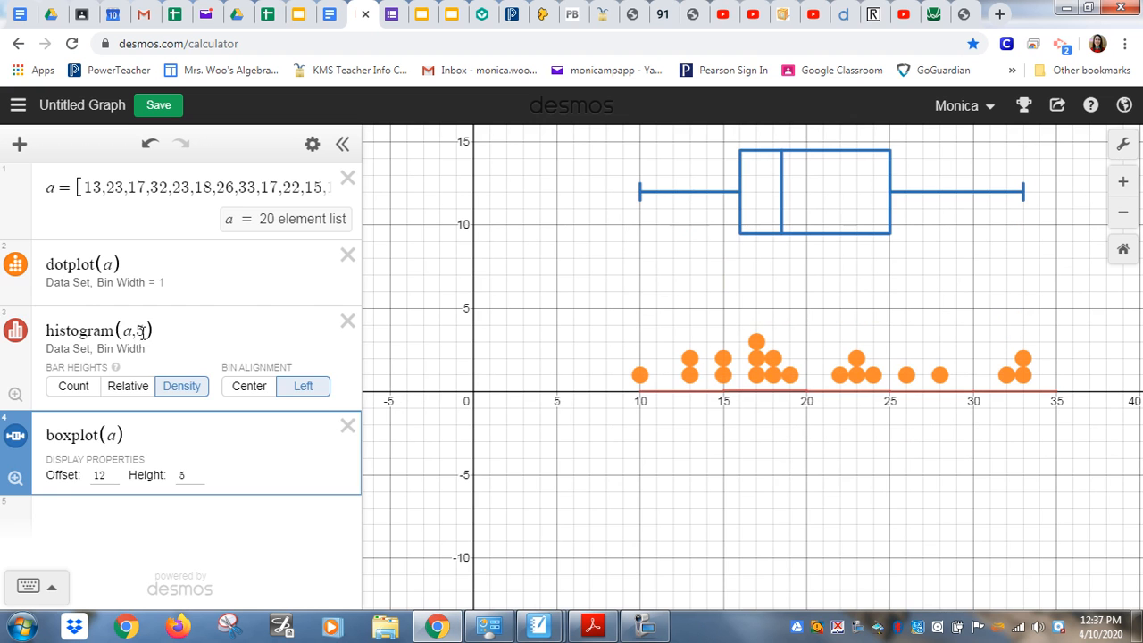
# Change the histogram's bin width to 1 so the expression reads histogram(a,1)
pyautogui.moveTo(146, 337); pyautogui.dragTo(135, 325)
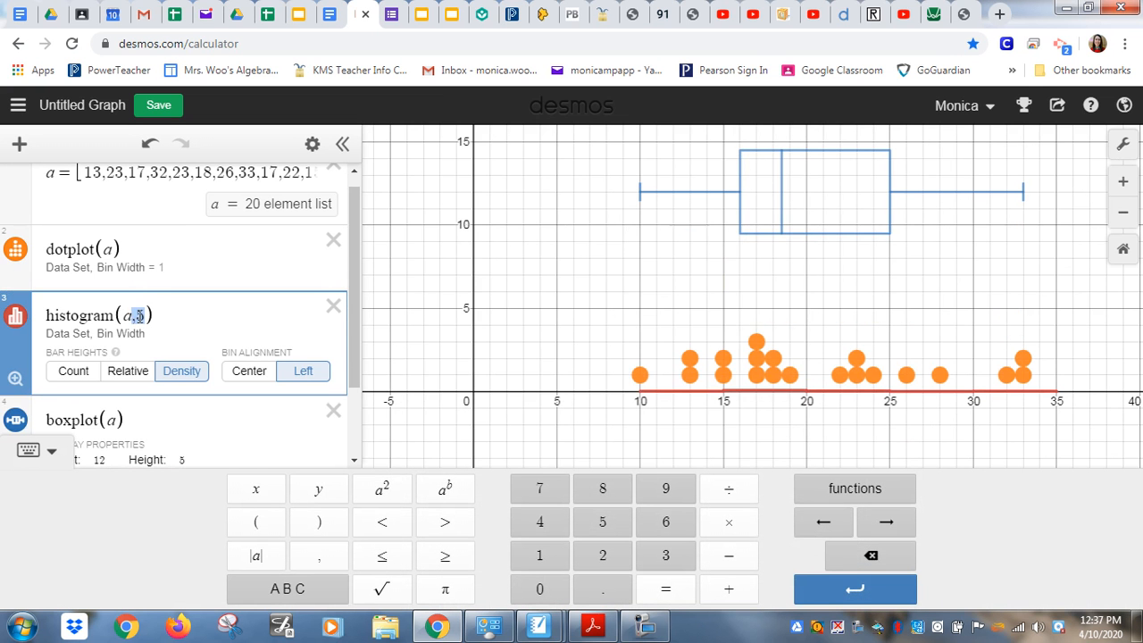
pyautogui.write('1')
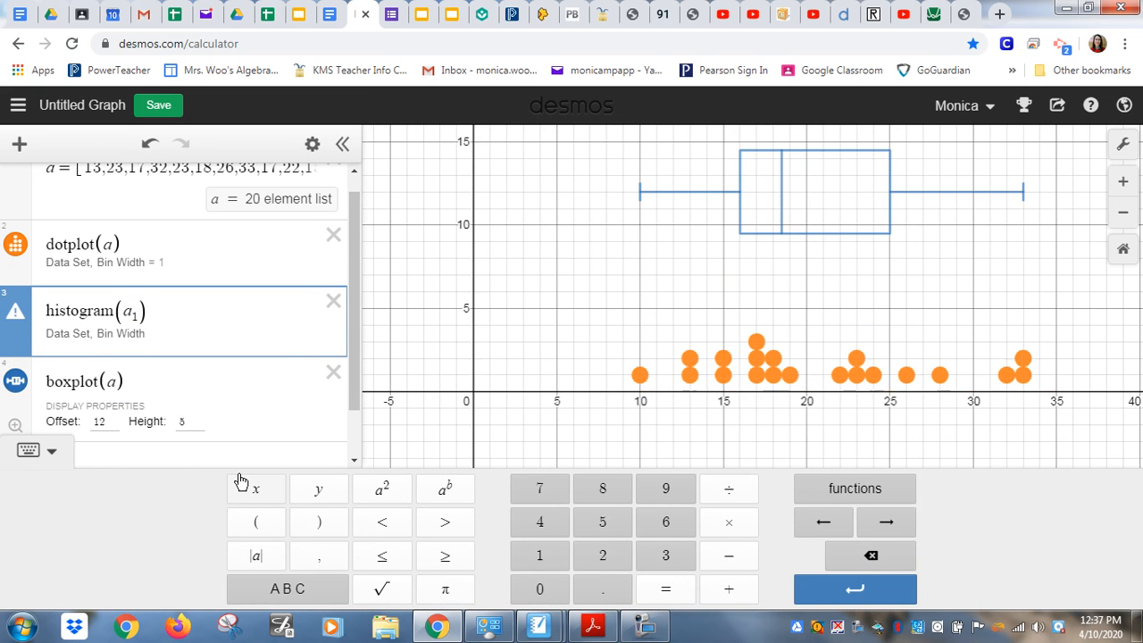
pyautogui.press('BackSpace')
pyautogui.write(',1')
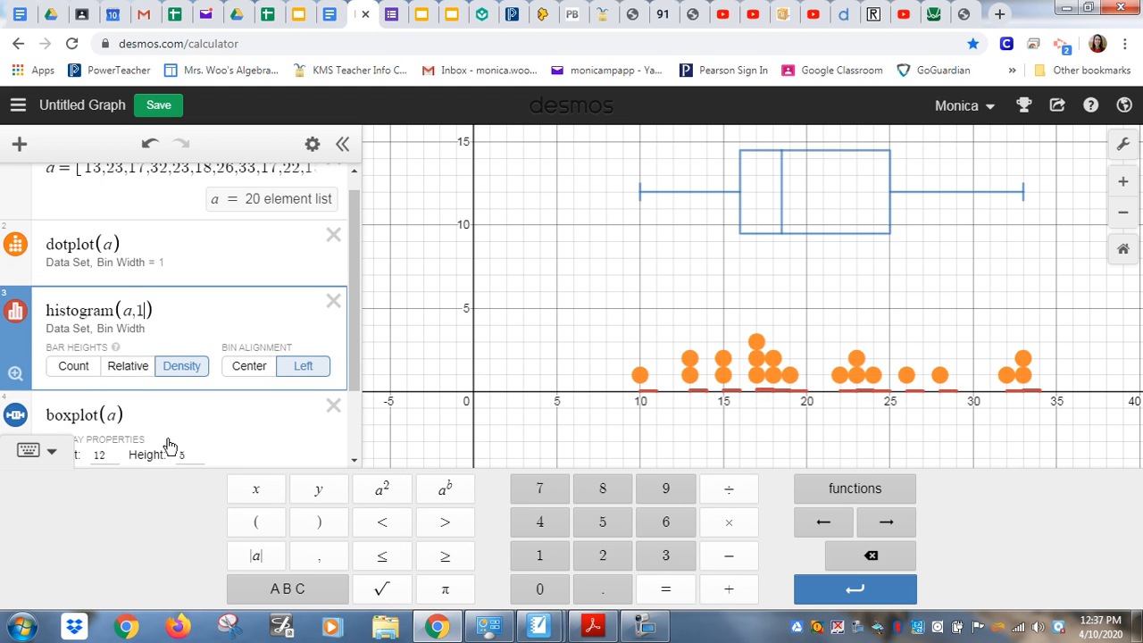
# Set the box plot's offset to 10 and fit the graph to the dot plot
pyautogui.scroll(-1, 151, 422)
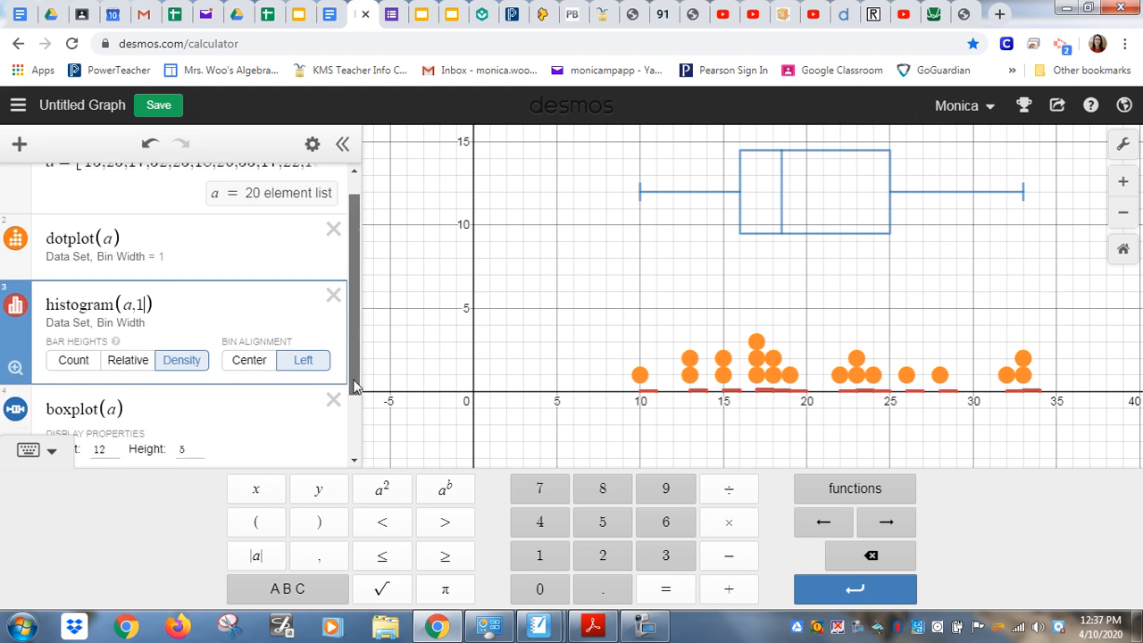
pyautogui.click(104, 398)
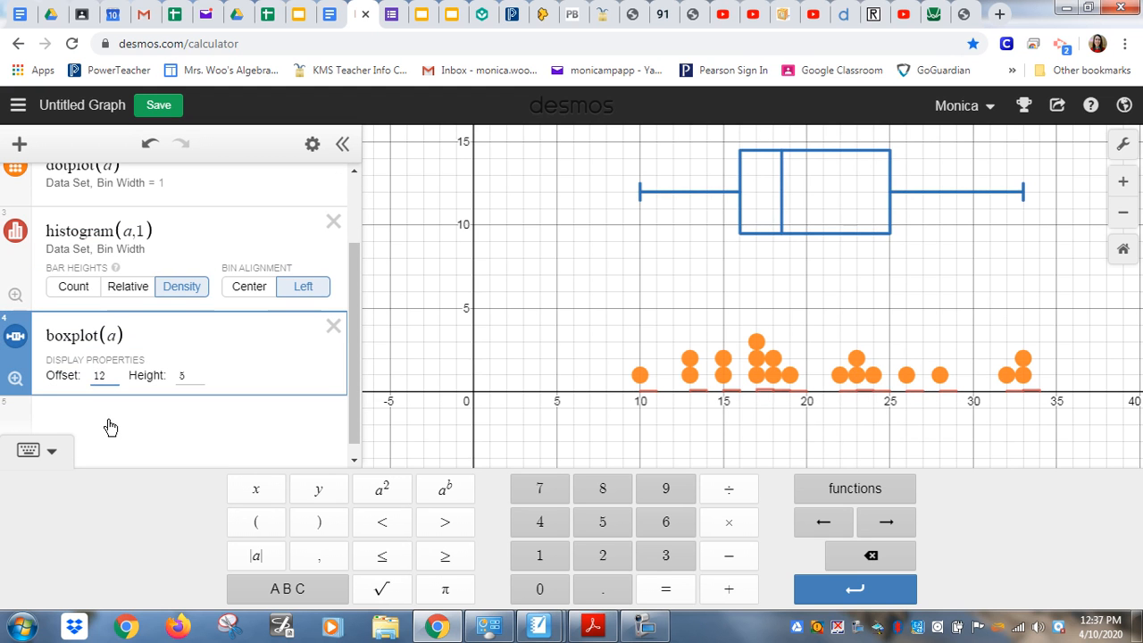
pyautogui.press('BackSpace')
pyautogui.write('0')
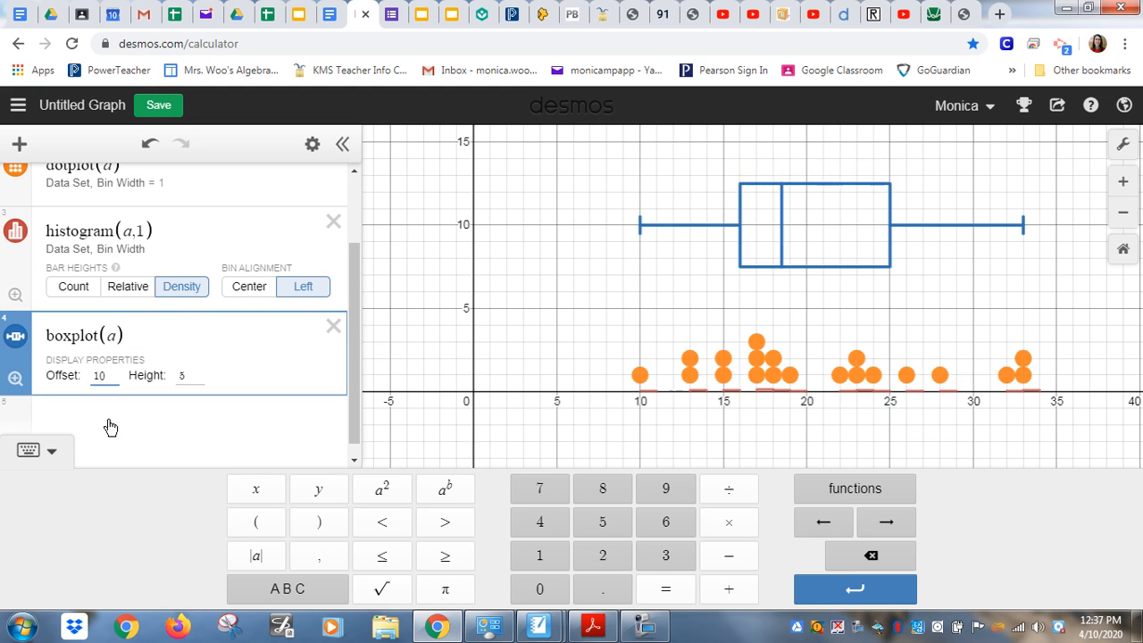
pyautogui.click(18, 290)
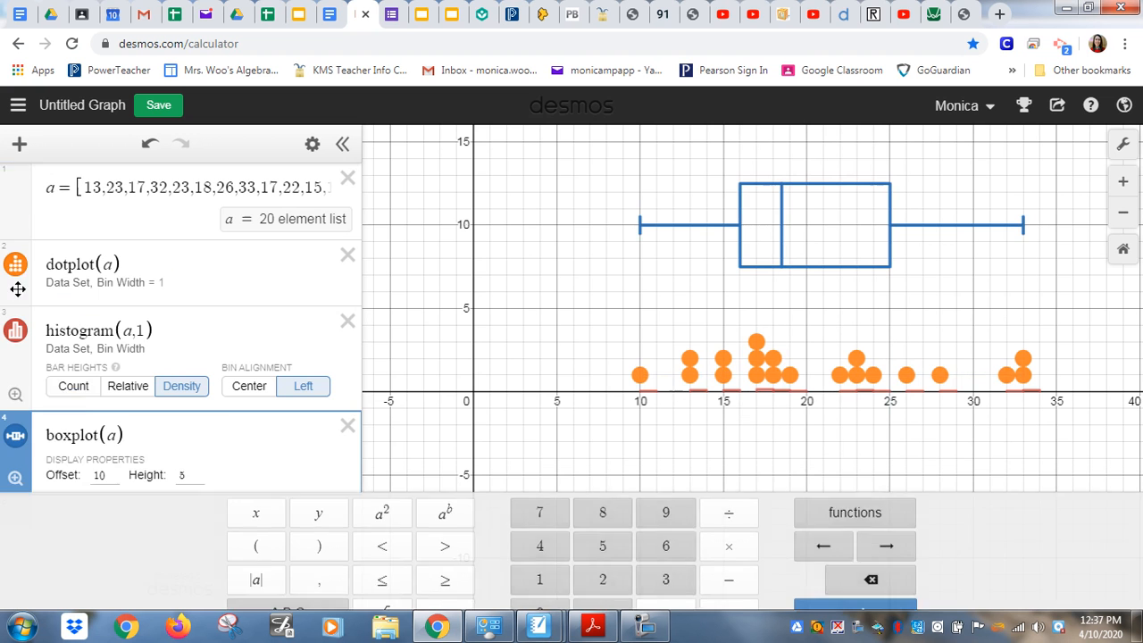
# Fit the graph to the histogram and examine its bars at different zoom levels
pyautogui.click(13, 393)
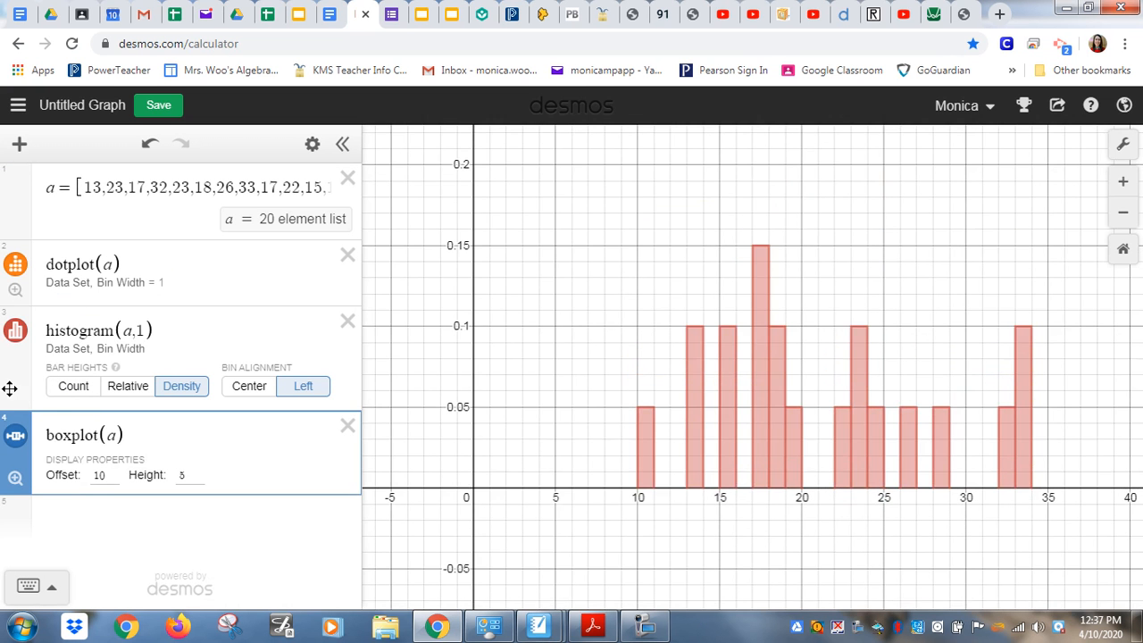
pyautogui.scroll(-5, 598, 496)
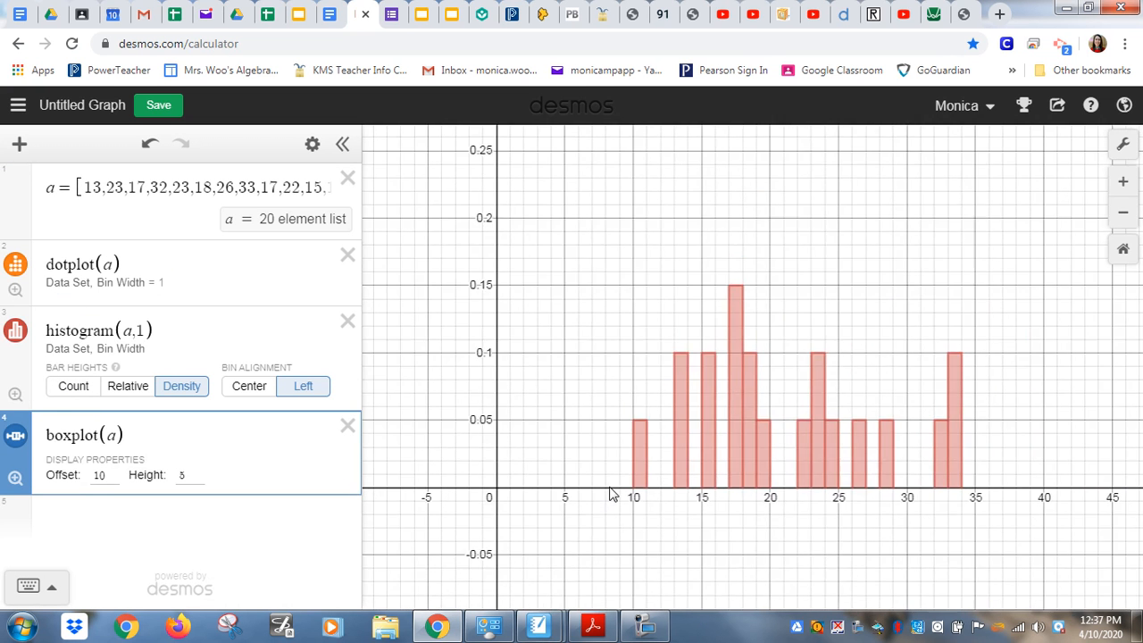
pyautogui.scroll(-3, 611, 493)
pyautogui.scroll(3, 614, 491)
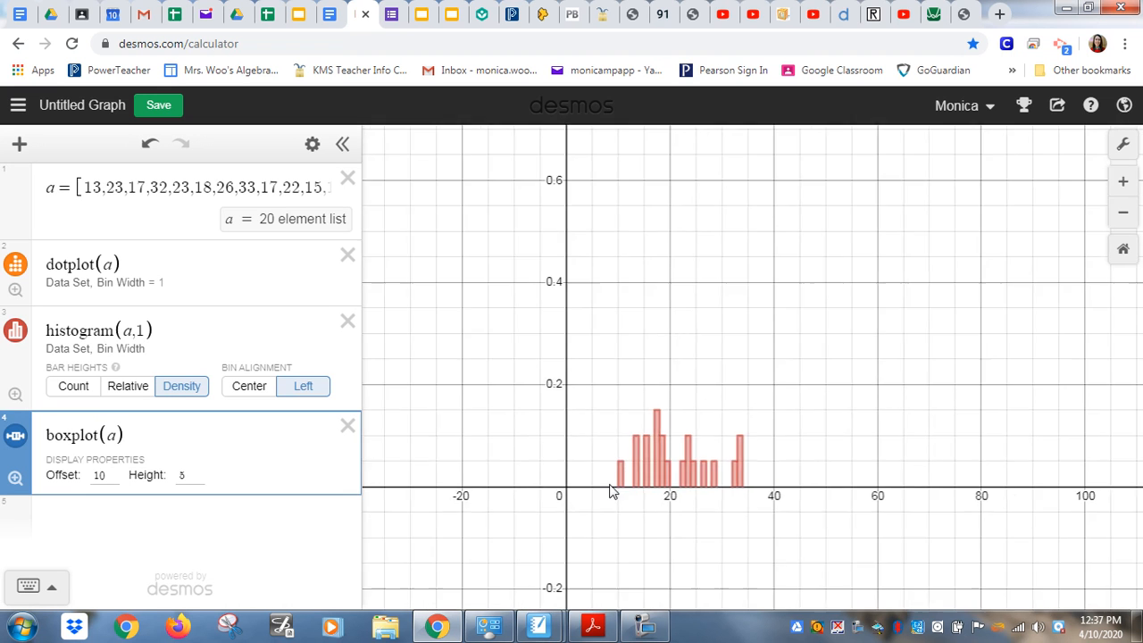
pyautogui.scroll(4, 613, 489)
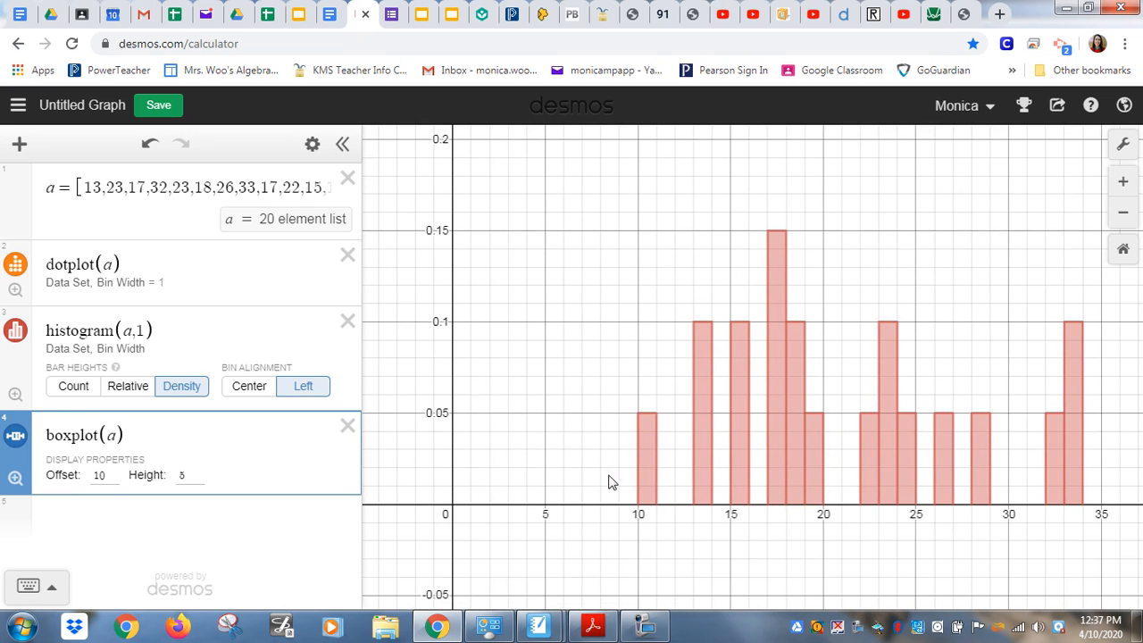
# Set the box plot's offset to 1 and height to 1, and fit the graph to the dot plot
pyautogui.click(107, 477)
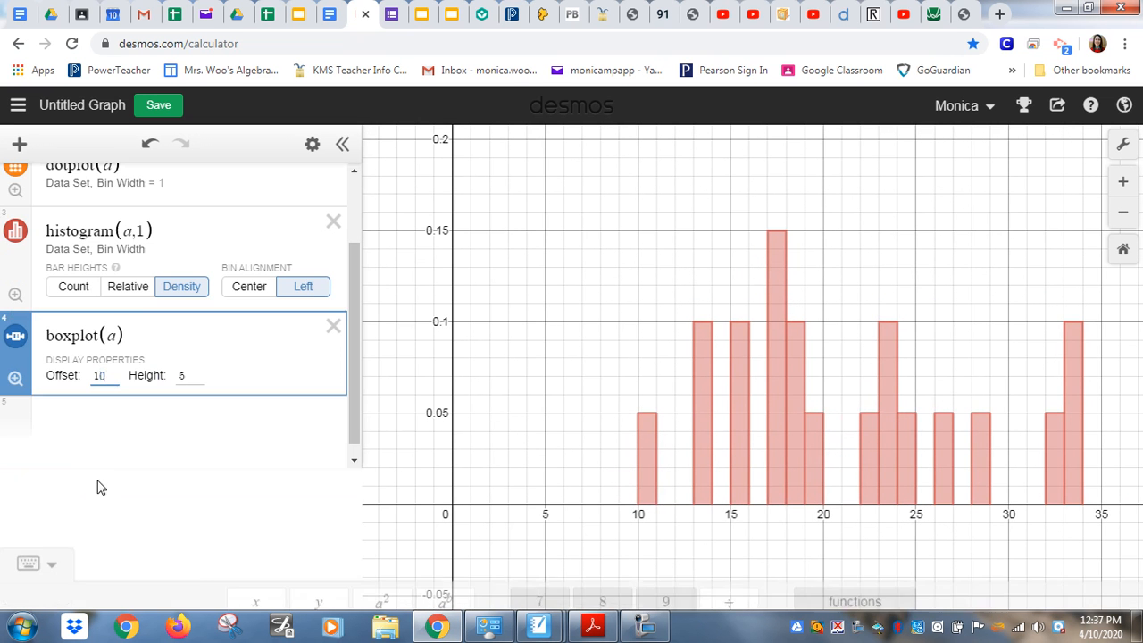
pyautogui.press('BackSpace')
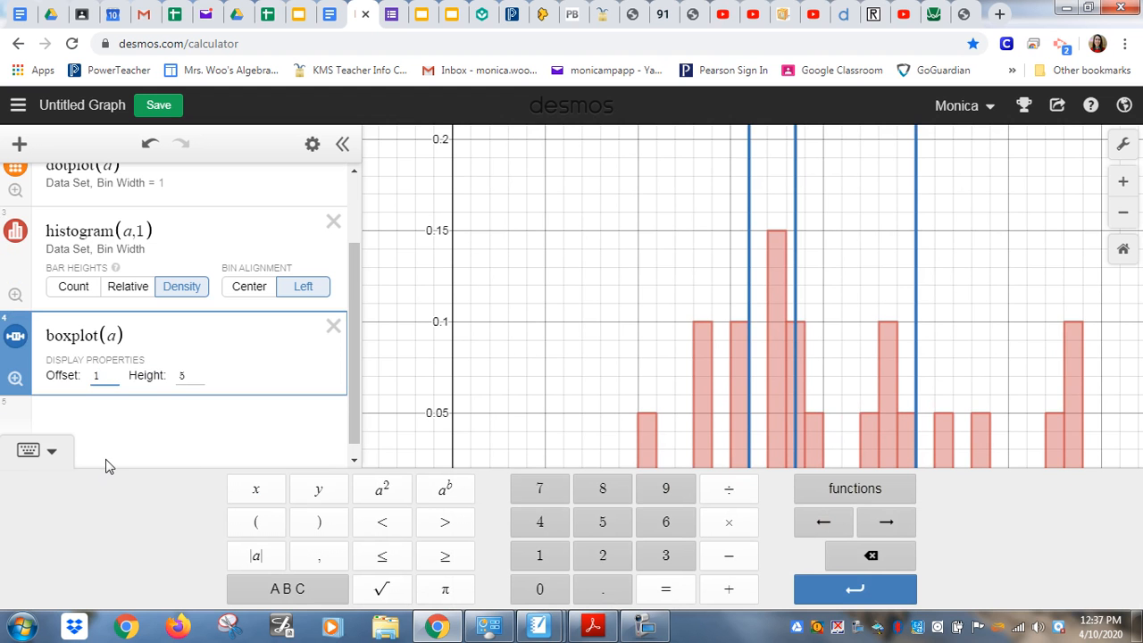
pyautogui.click(180, 375)
pyautogui.press('BackSpace')
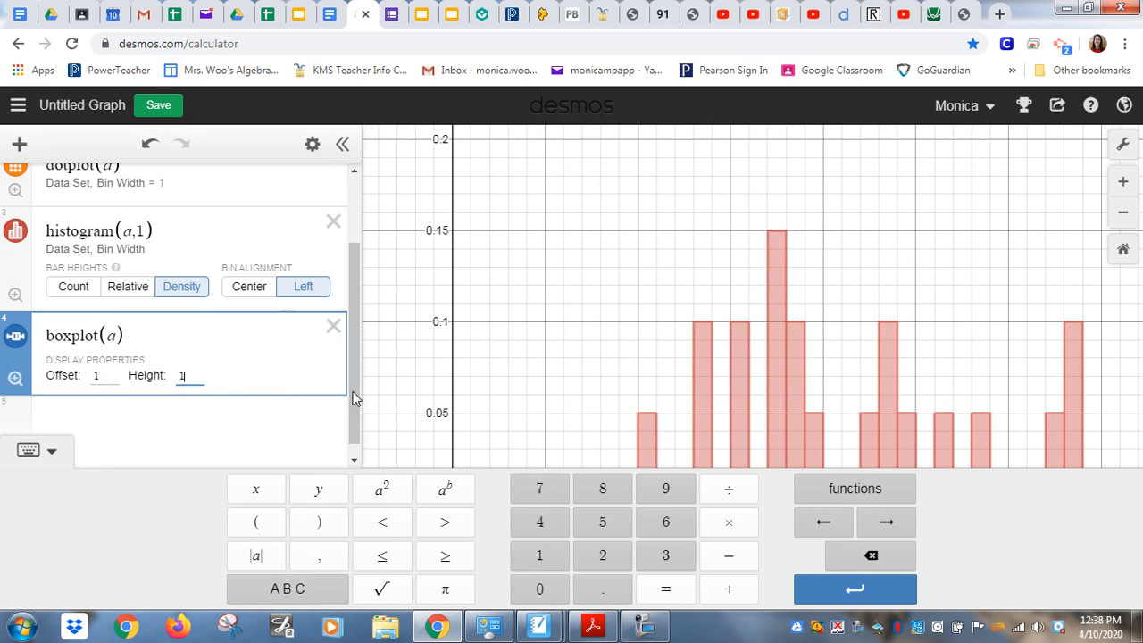
pyautogui.moveTo(354, 391); pyautogui.dragTo(357, 311)
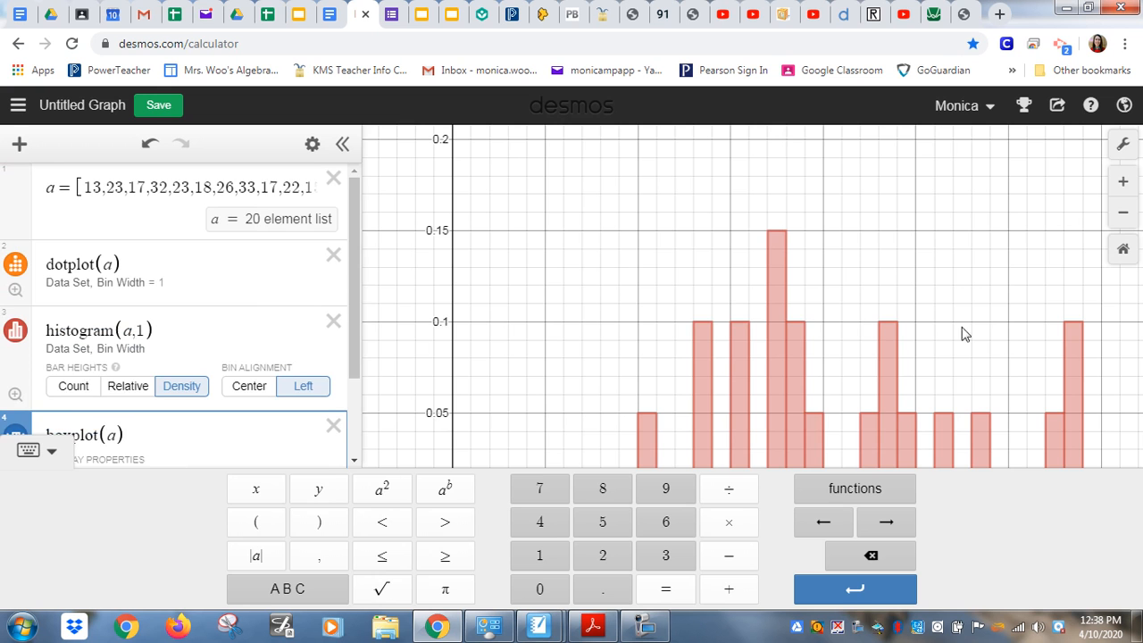
pyautogui.click(15, 290)
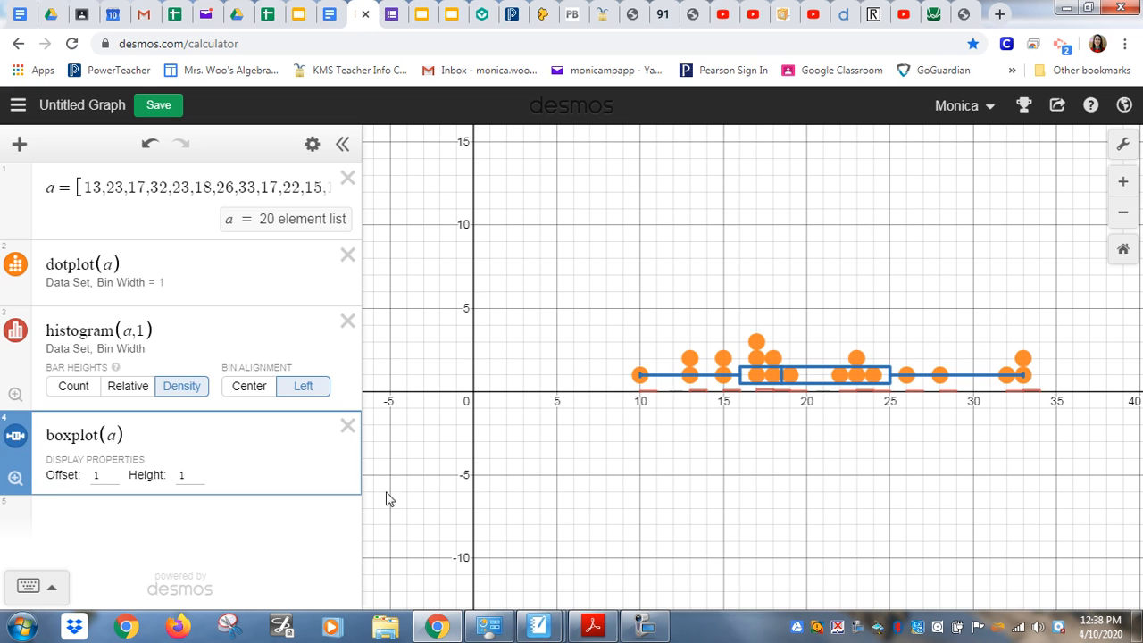
# Change the box plot's color to purple after trying green and black, and return to the normal expression list
pyautogui.click(313, 144)
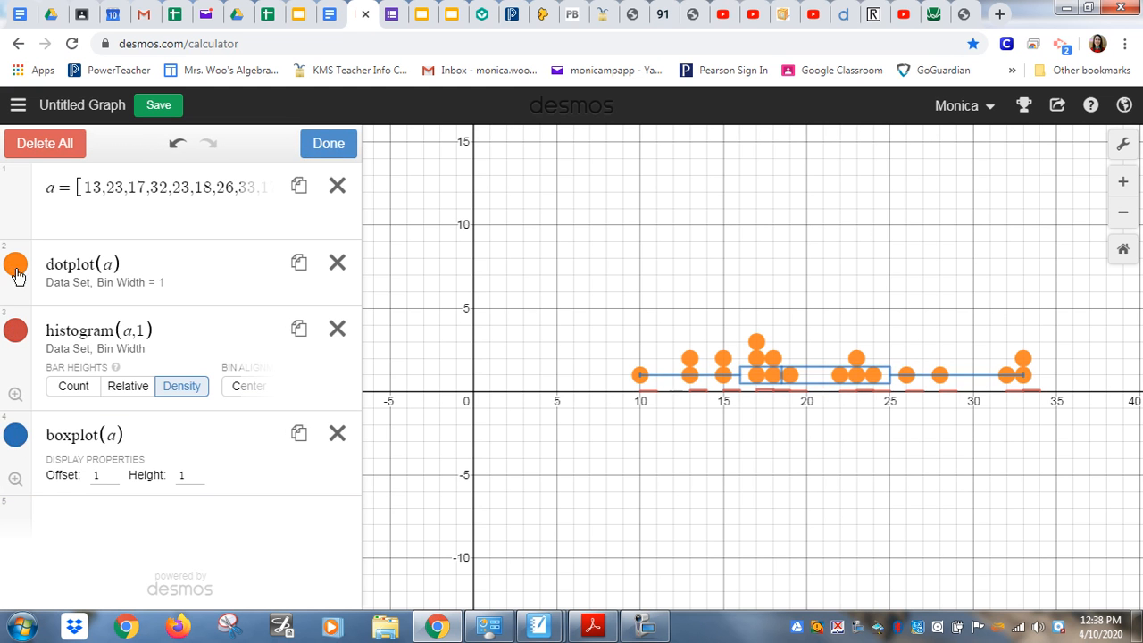
pyautogui.click(15, 434)
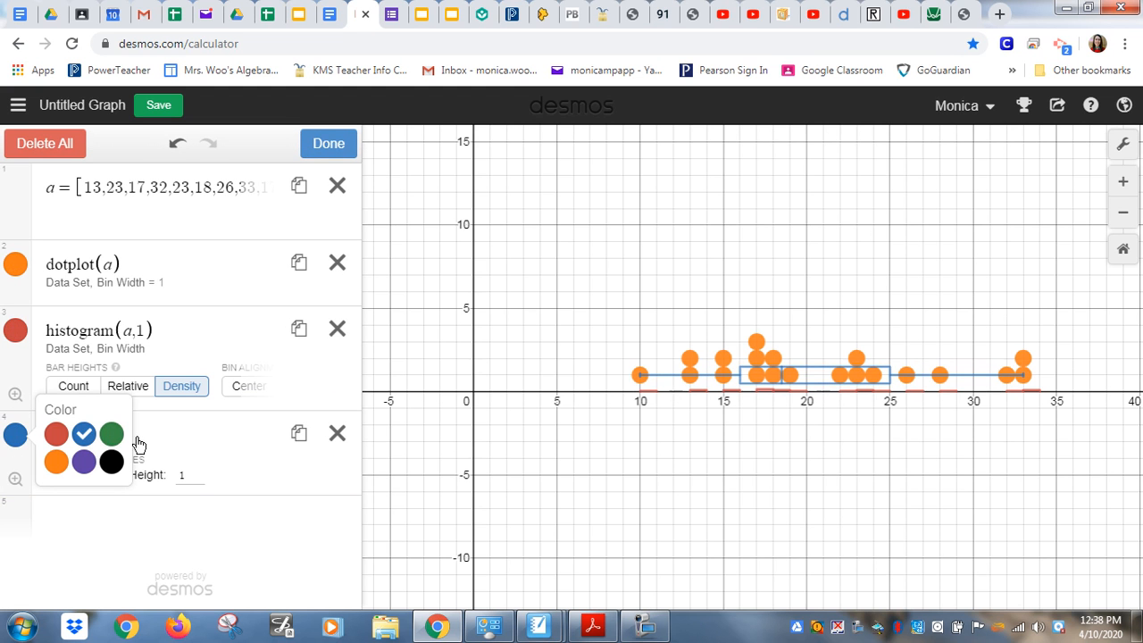
pyautogui.click(110, 433)
pyautogui.click(112, 461)
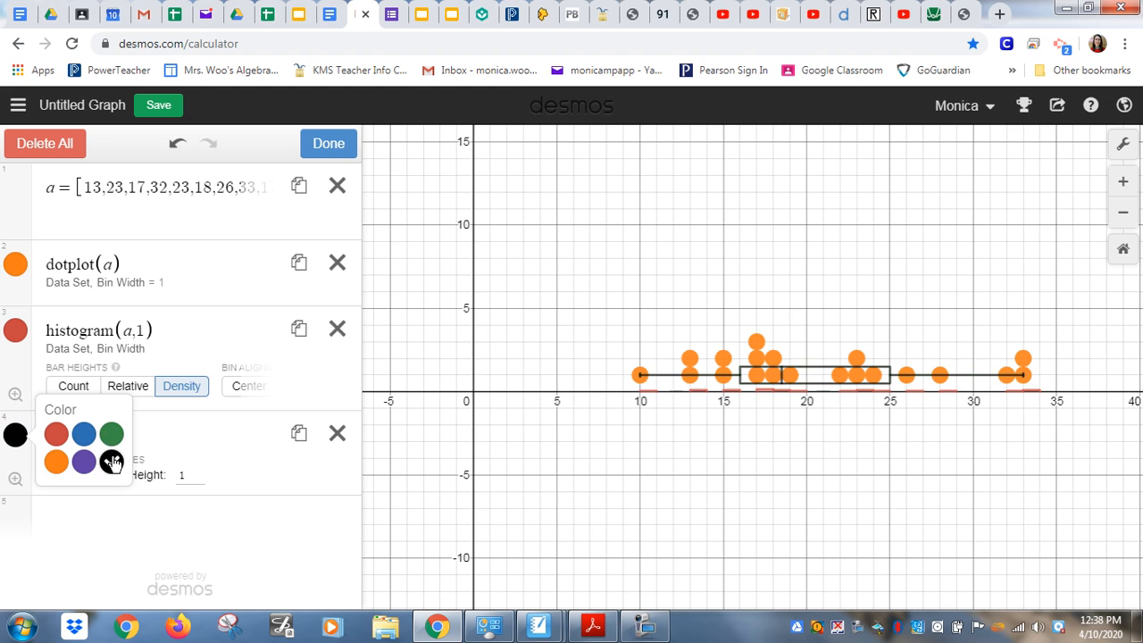
pyautogui.click(84, 462)
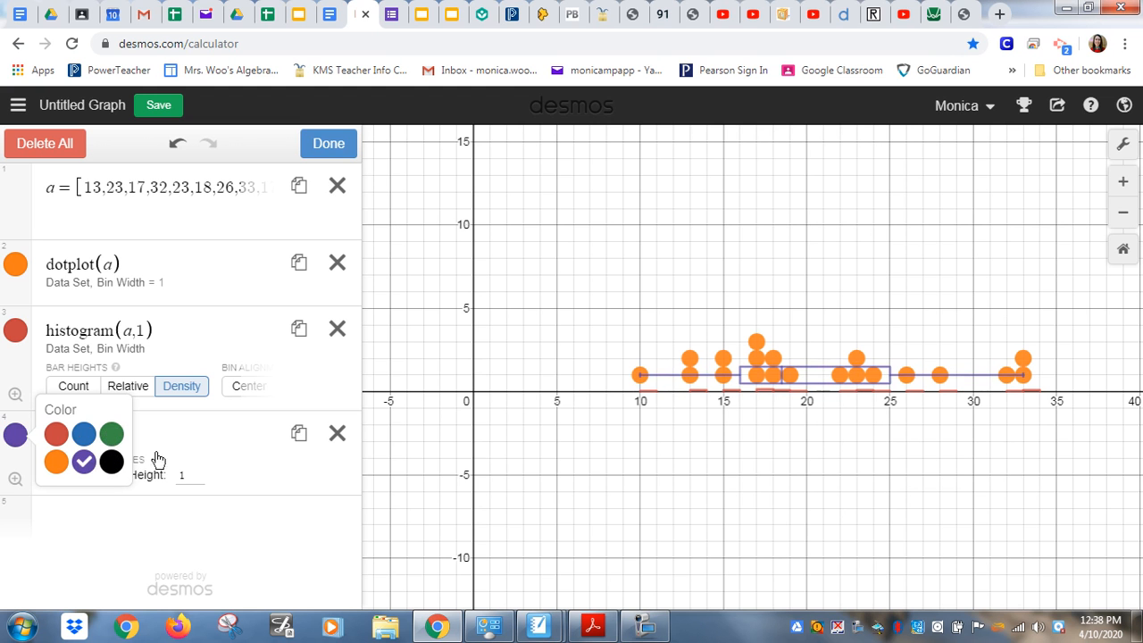
pyautogui.click(273, 534)
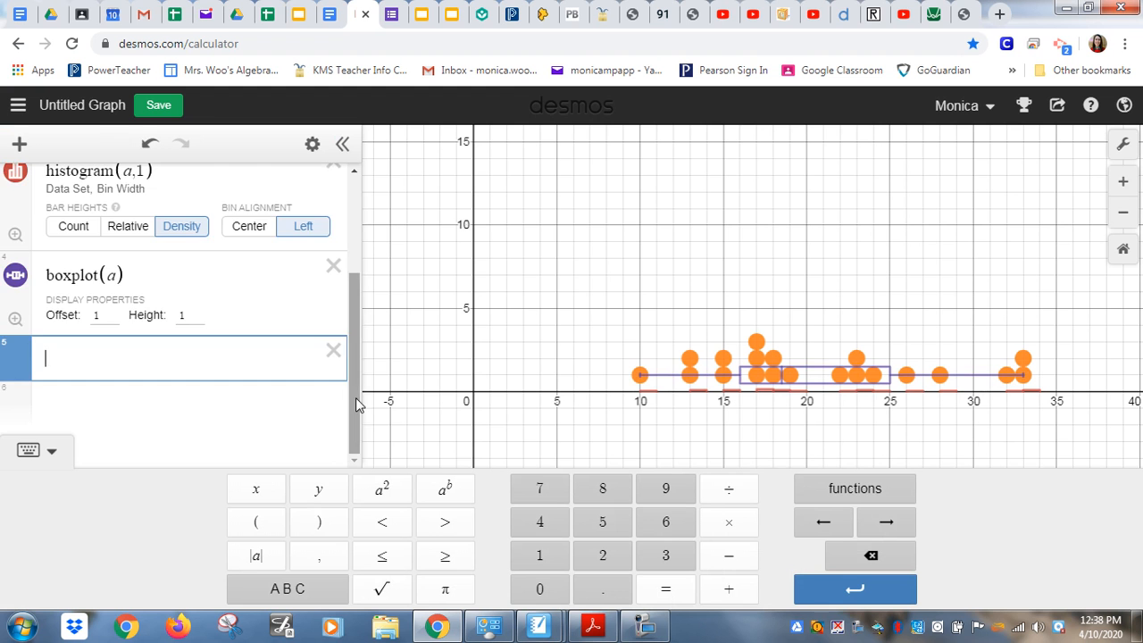
pyautogui.moveTo(356, 397); pyautogui.dragTo(357, 331)
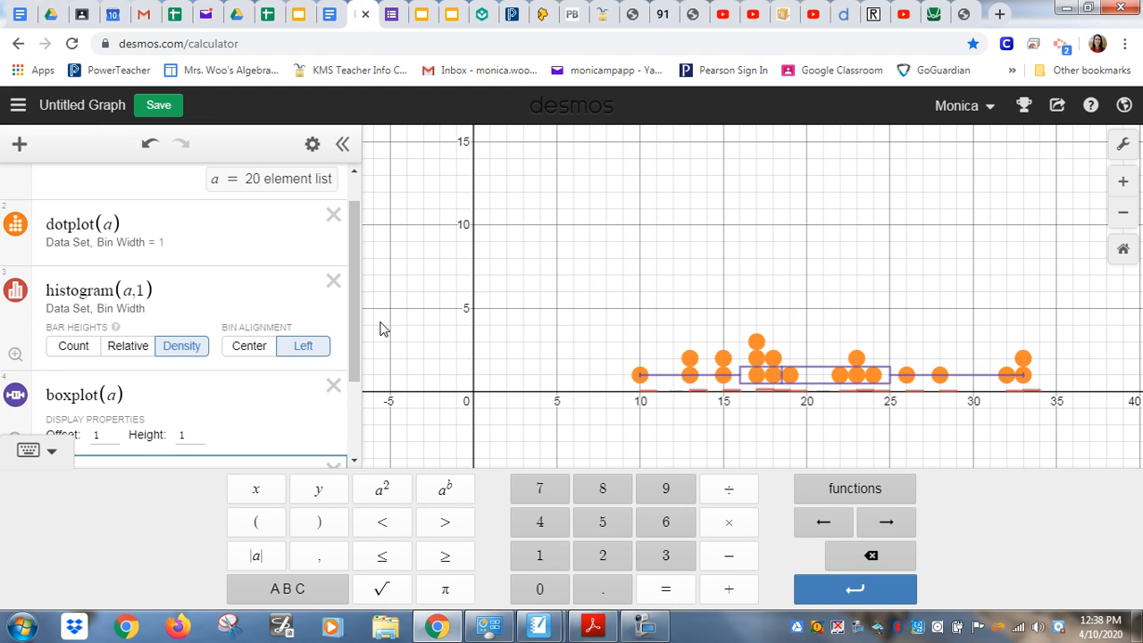